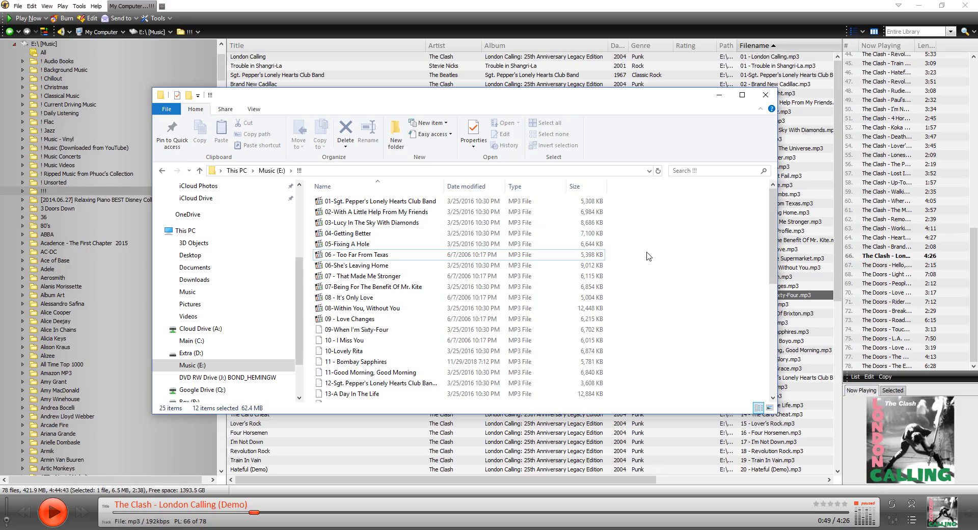
# Step: Look through the unsorted music files in the !!! folder on the Music (E:) drive
pyautogui.scroll(-6, 649, 256)
pyautogui.scroll(-2, 649, 257)
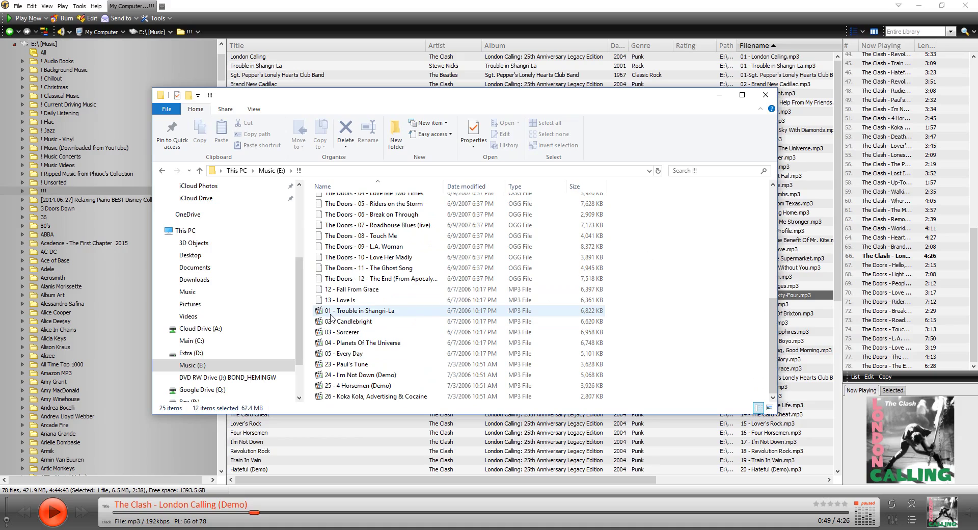
pyautogui.scroll(3, 334, 339)
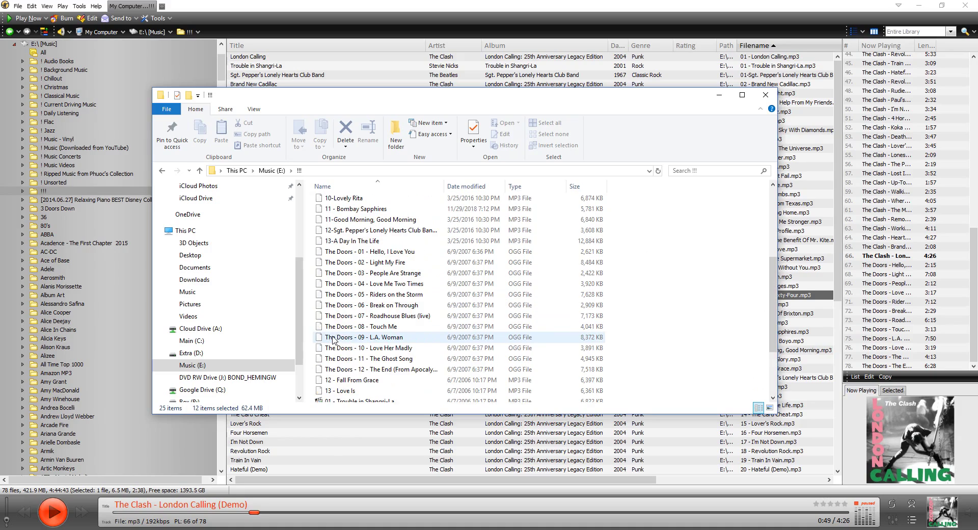
pyautogui.scroll(4, 344, 320)
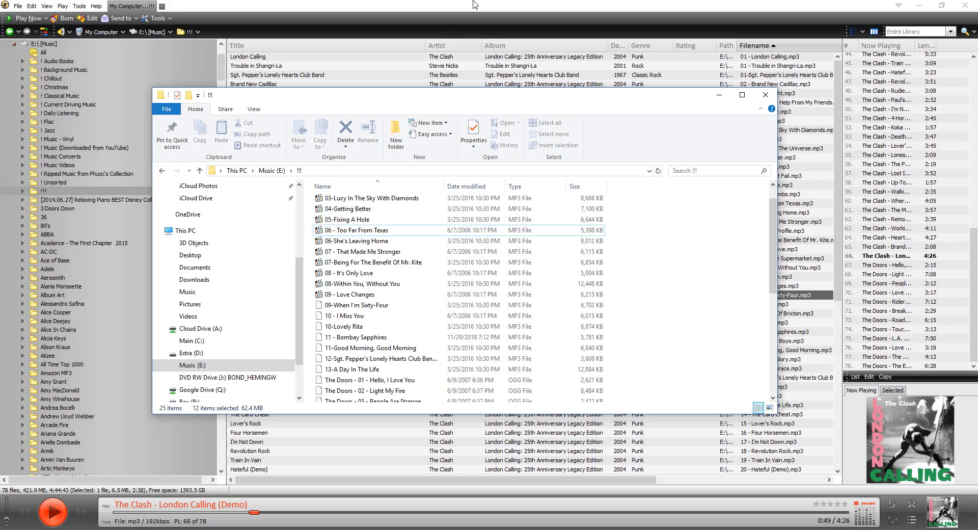
# Step: Switch to MediaMonkey and sort the !!! folder's track list by title, by artist and finally by album
pyautogui.click(466, 17)
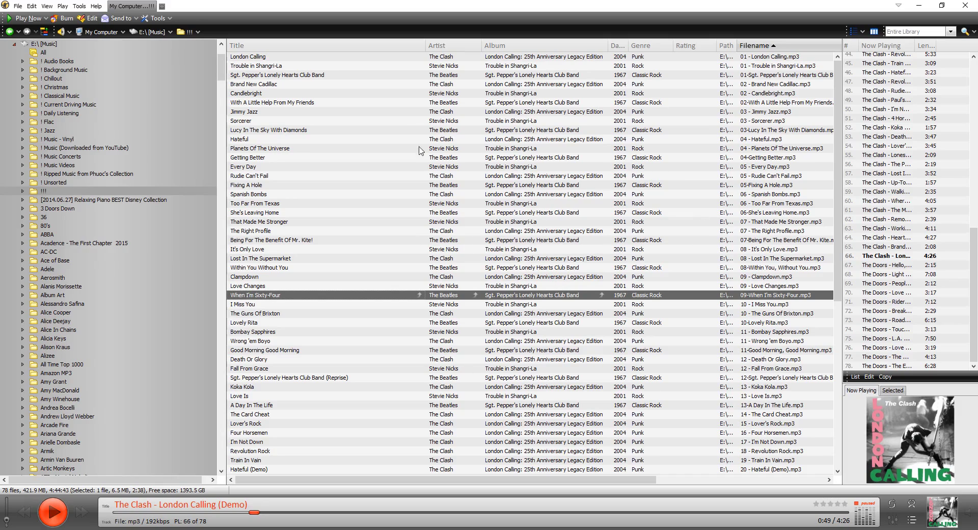
pyautogui.click(362, 46)
pyautogui.click(449, 46)
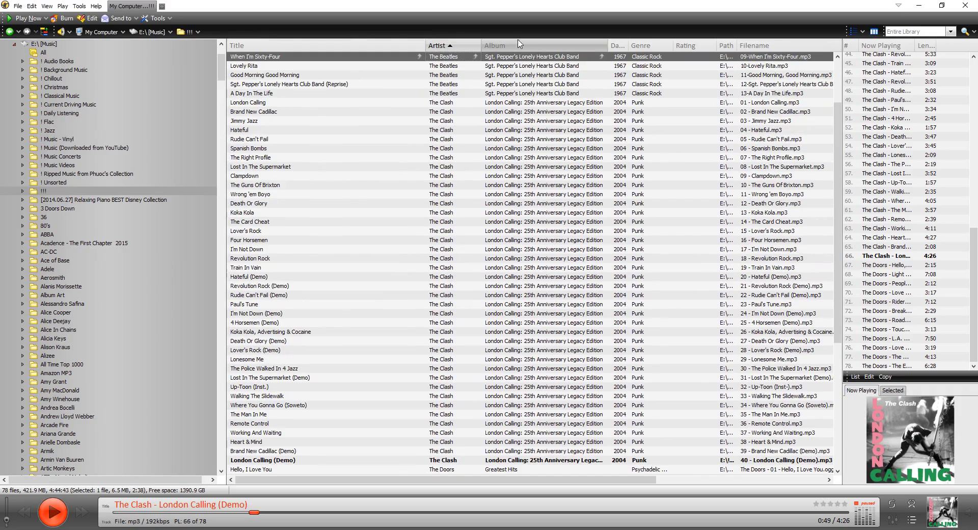
pyautogui.click(531, 46)
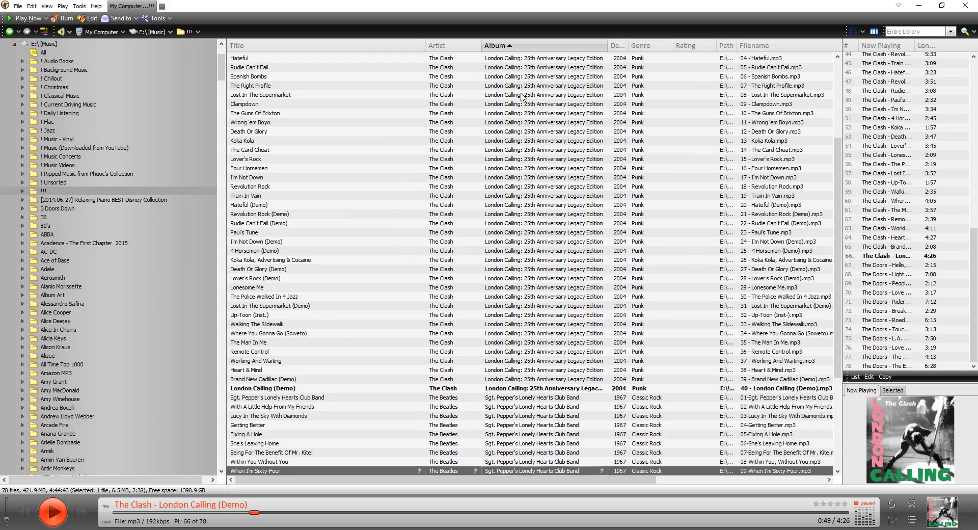
pyautogui.hotkey('alt', 'Tab')
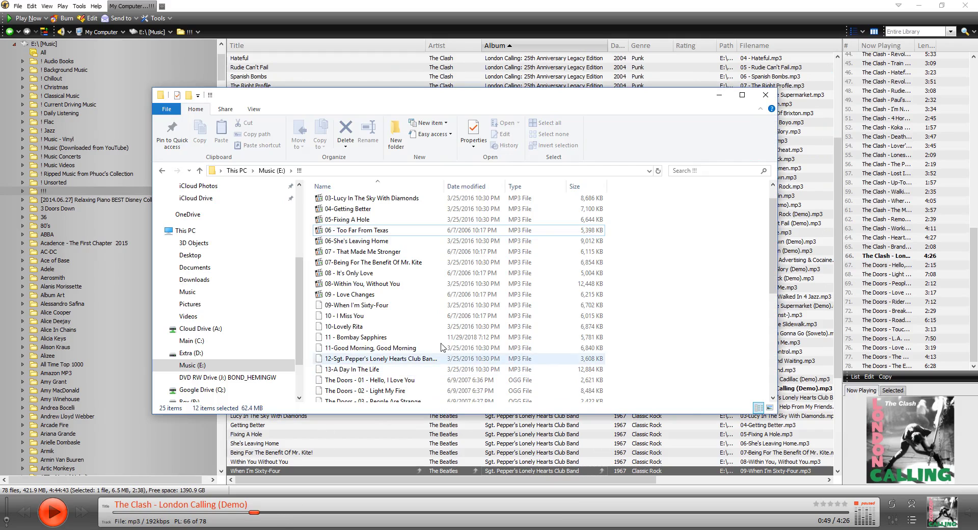
pyautogui.click(708, 275)
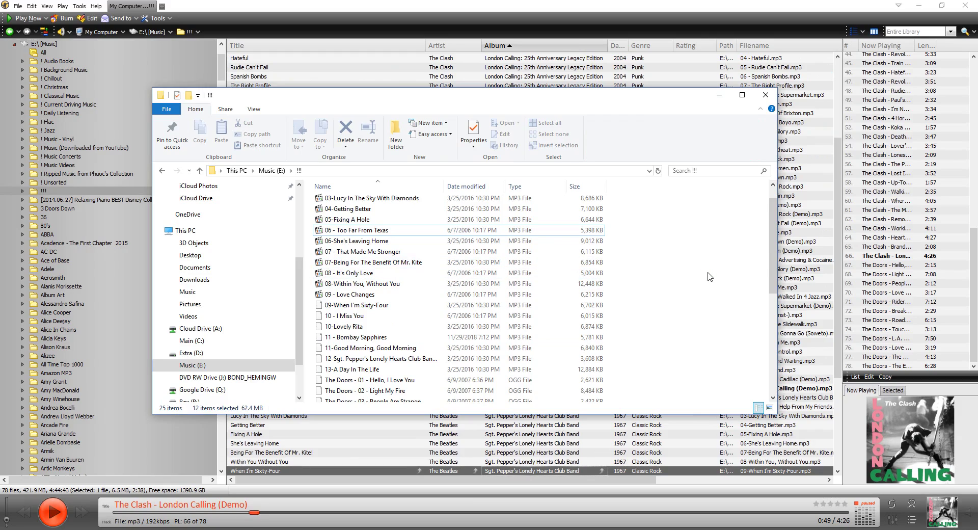
# Step: Select all tracks in MediaMonkey's !!! folder list and open Auto-Organize Files for them
pyautogui.click(546, 68)
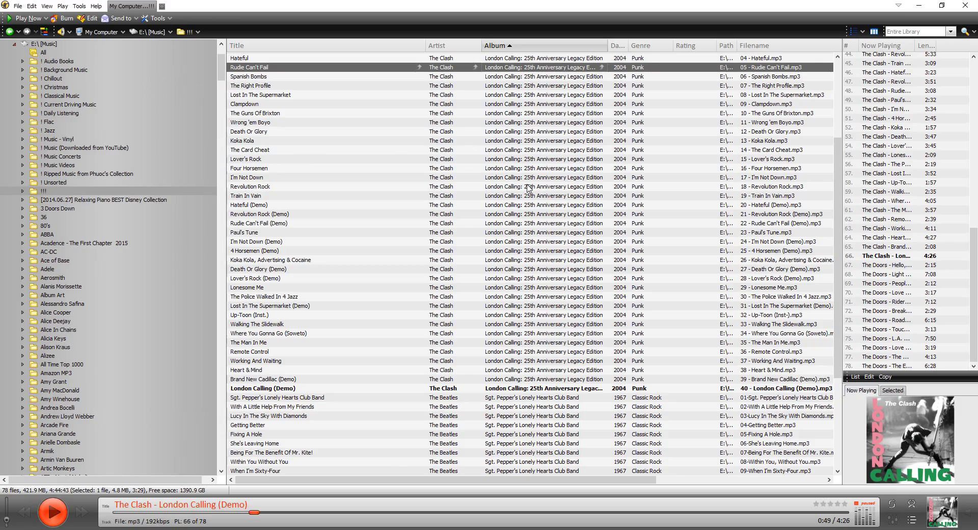
pyautogui.hotkey('ctrl', 'a')
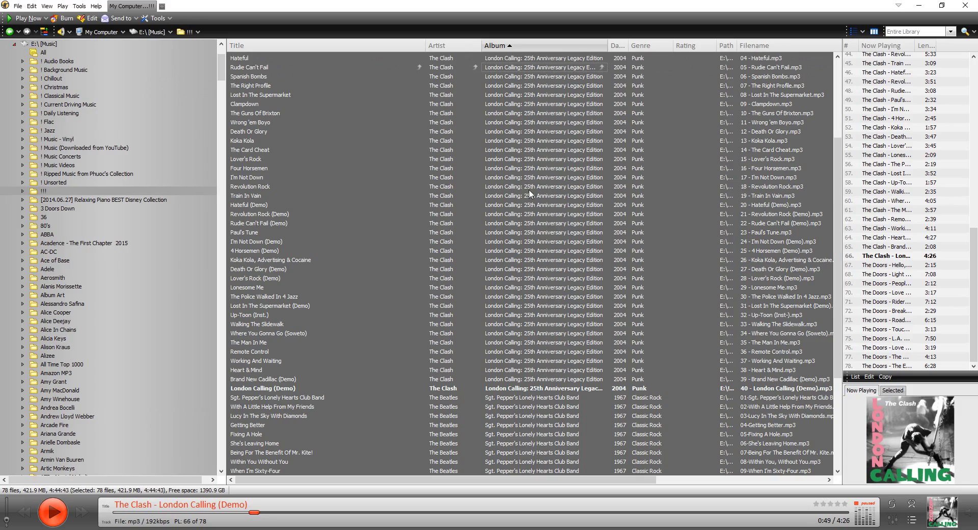
pyautogui.click(79, 6)
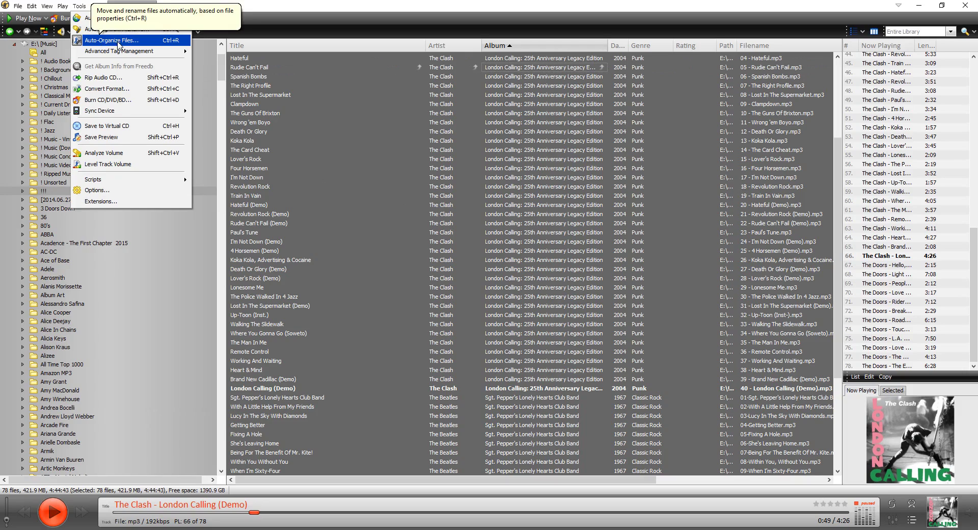
pyautogui.click(350, 124)
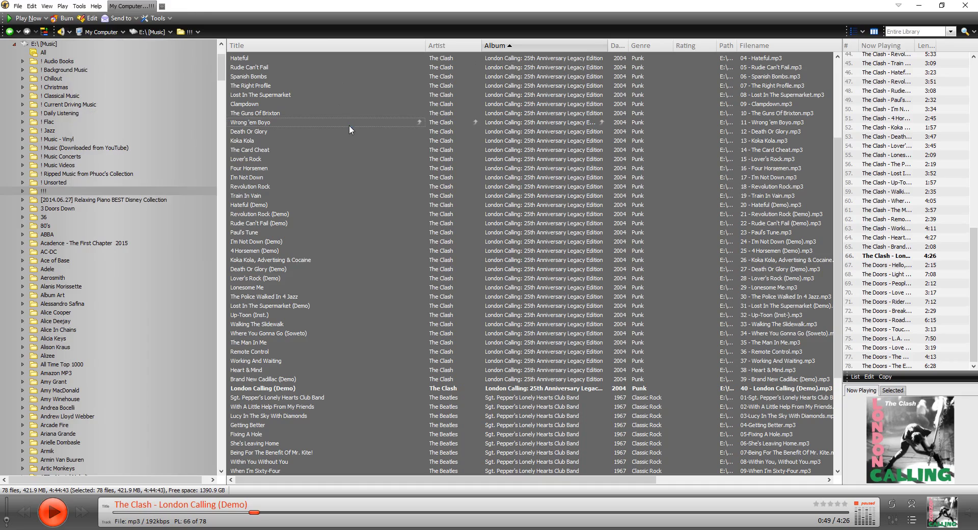
pyautogui.rightClick(349, 124)
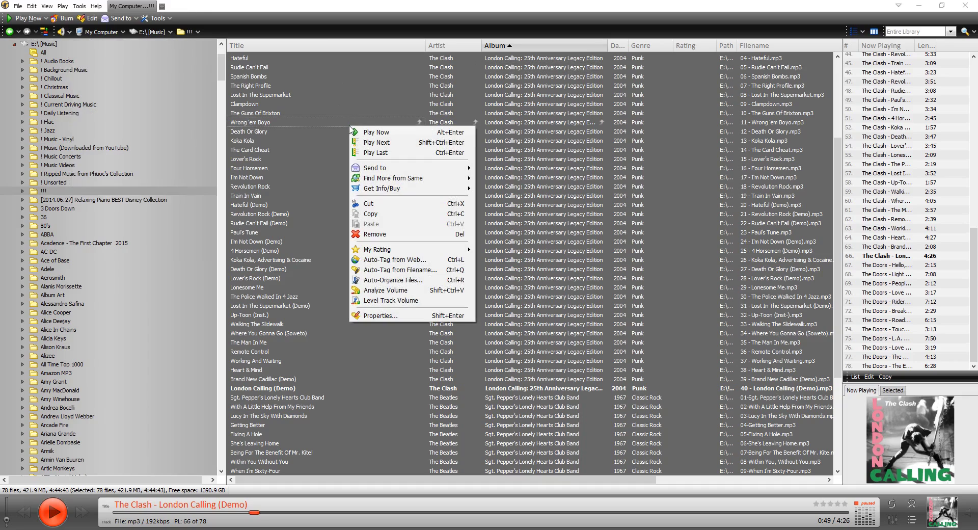
pyautogui.click(388, 280)
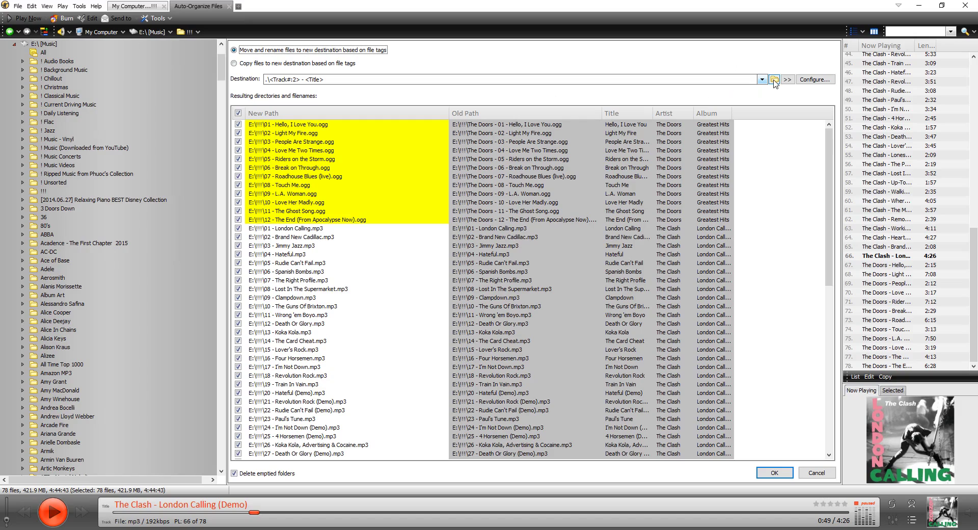
# Step: Create a new folder named Sorted inside E:\!!! and set it as the destination folder for the renamed tracks
pyautogui.click(774, 80)
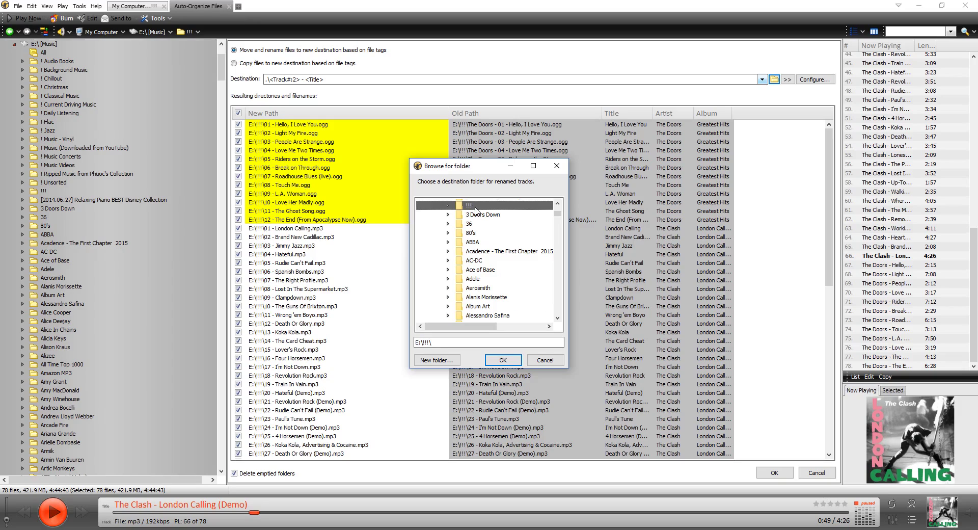
pyautogui.click(447, 204)
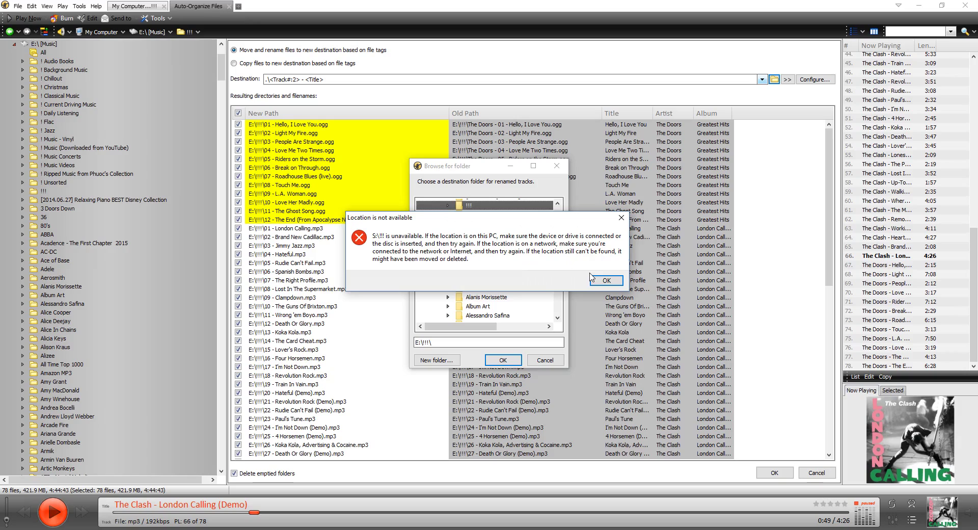
pyautogui.click(607, 285)
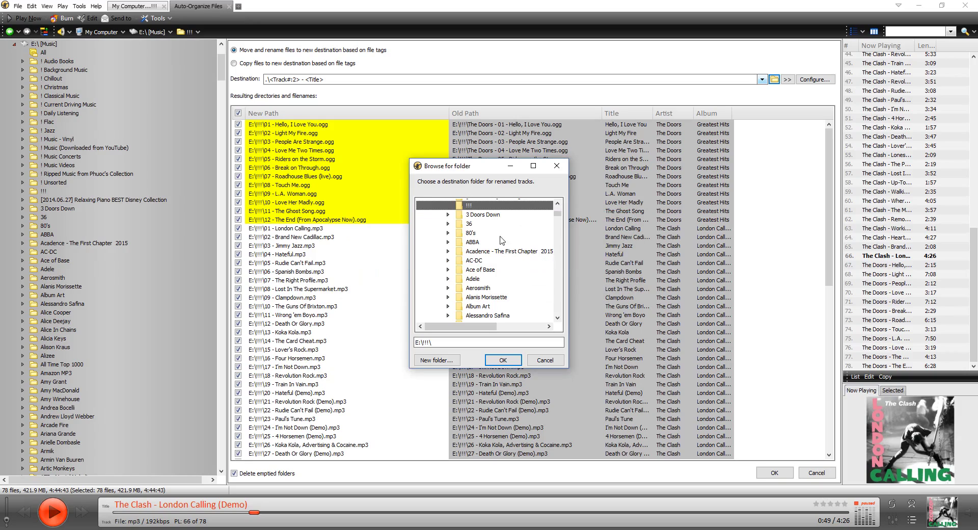
pyautogui.click(437, 360)
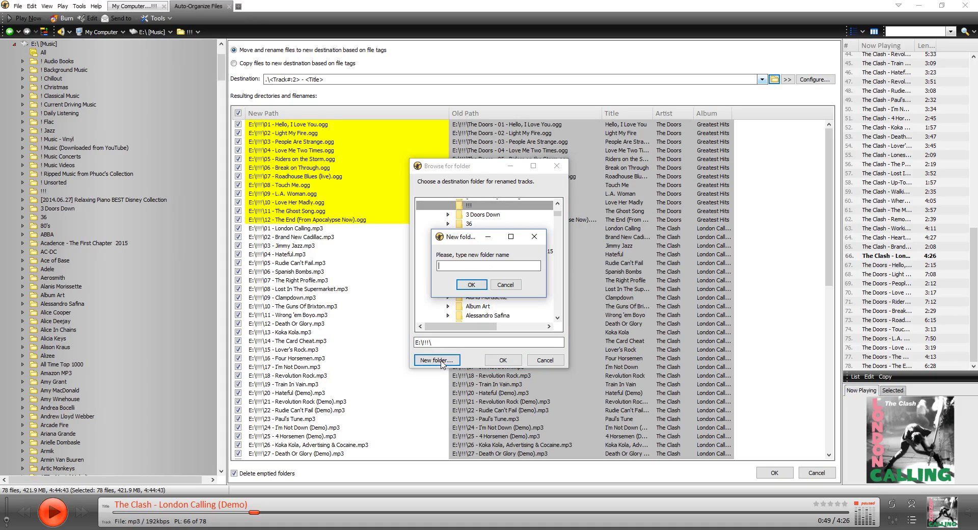
pyautogui.write('Sorted')
pyautogui.click(477, 284)
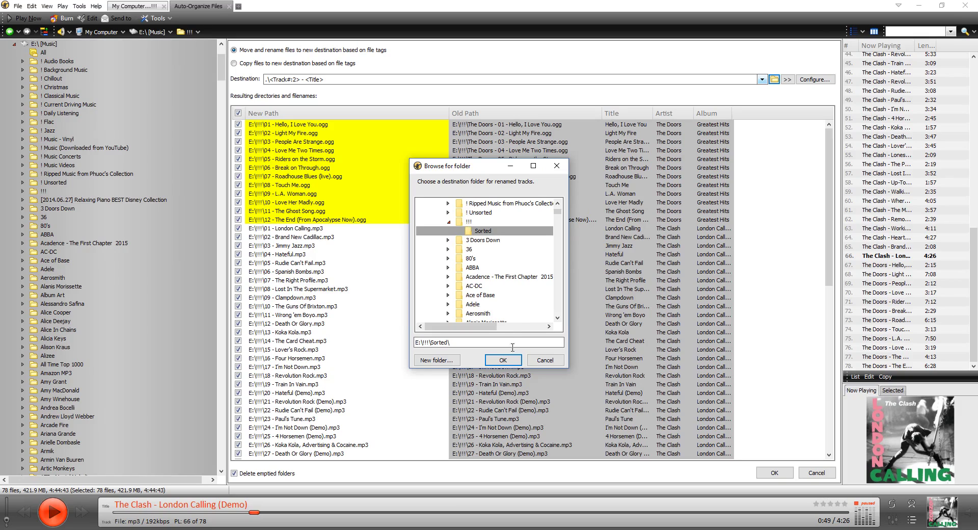
pyautogui.click(503, 361)
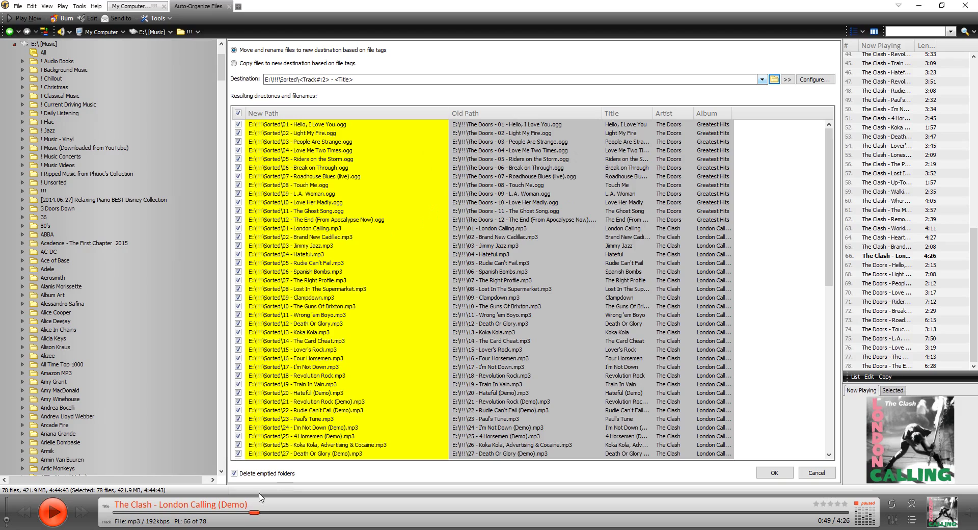
# Step: Check the new Sorted folder in File Explorer, go back to the !!! folder and return to MediaMonkey
pyautogui.click(252, 527)
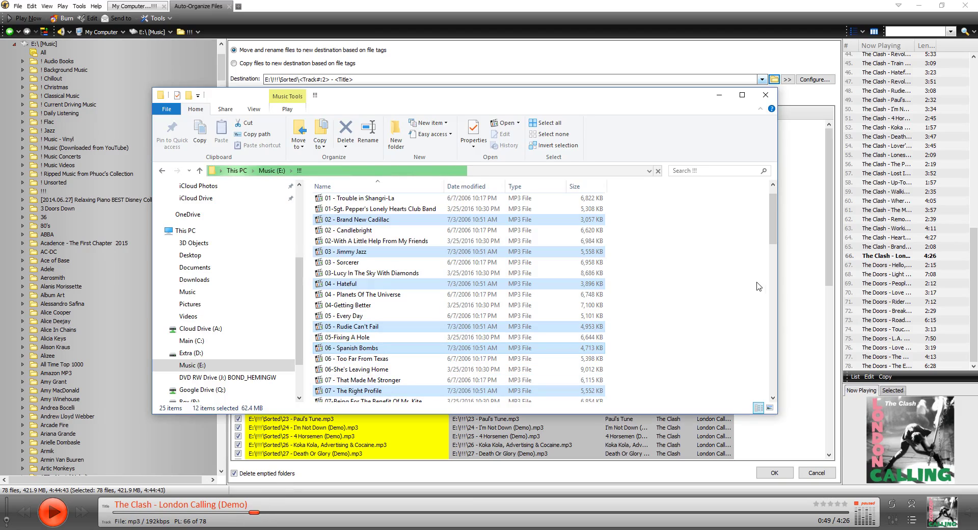
pyautogui.click(681, 291)
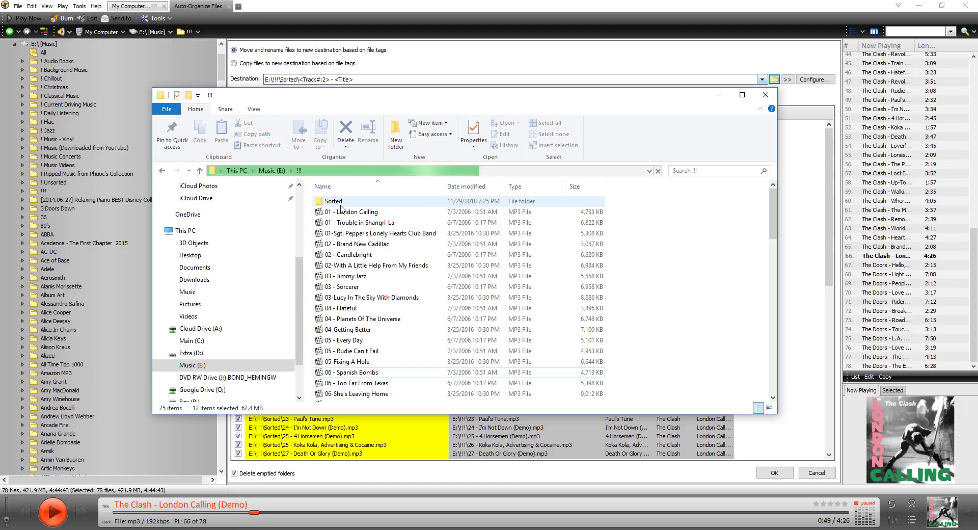
pyautogui.click(333, 204)
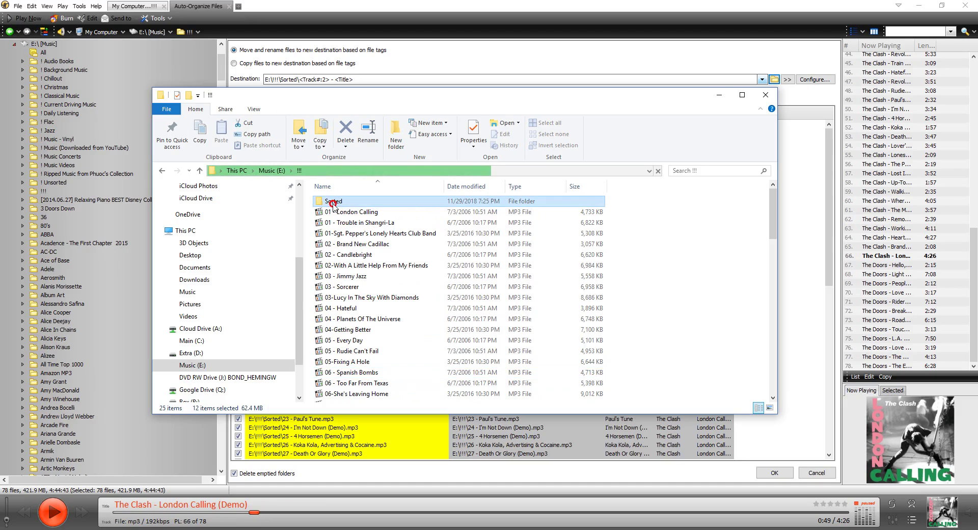
pyautogui.doubleClick(333, 203)
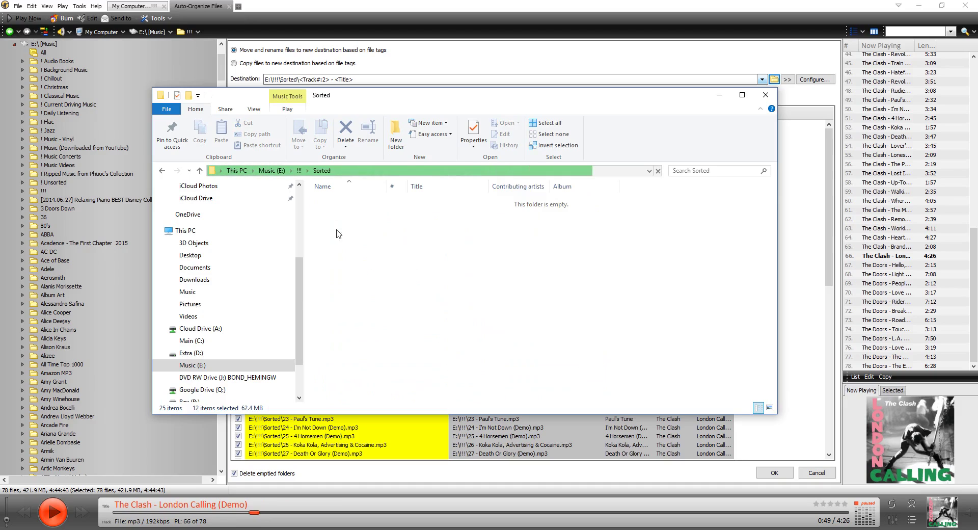
pyautogui.click(300, 171)
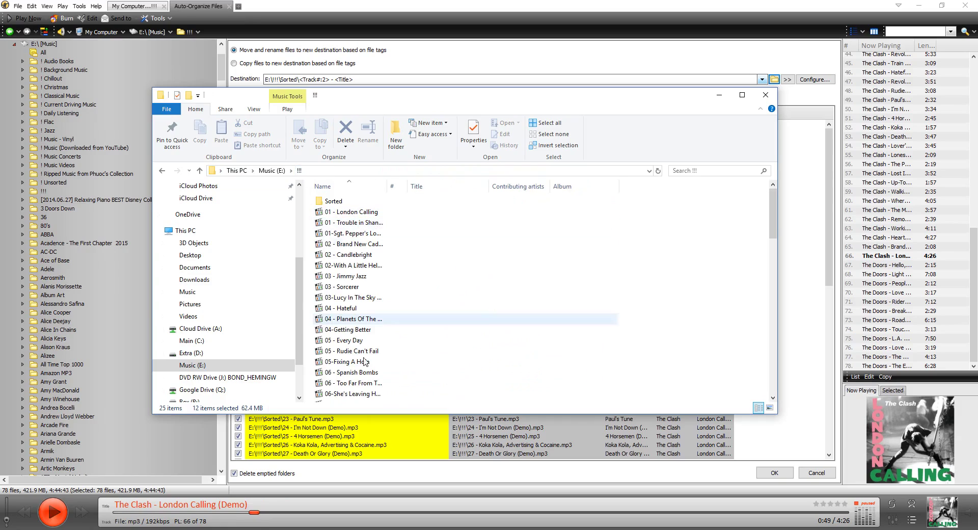
pyautogui.click(479, 58)
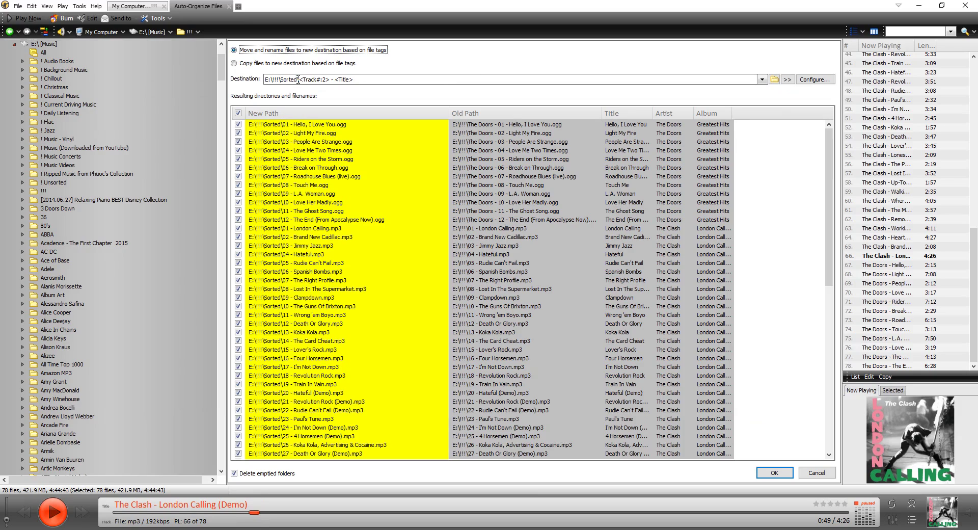
# Step: Examine the destination path and the wizard's filename formats and available tag fields, leaving the wizard without changes
pyautogui.moveTo(298, 79); pyautogui.dragTo(249, 79)
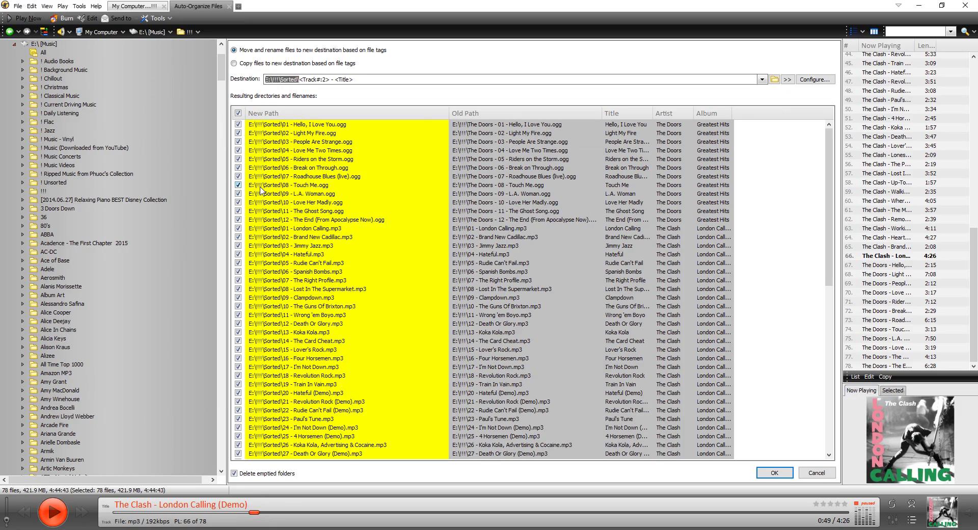
pyautogui.click(320, 80)
pyautogui.click(815, 79)
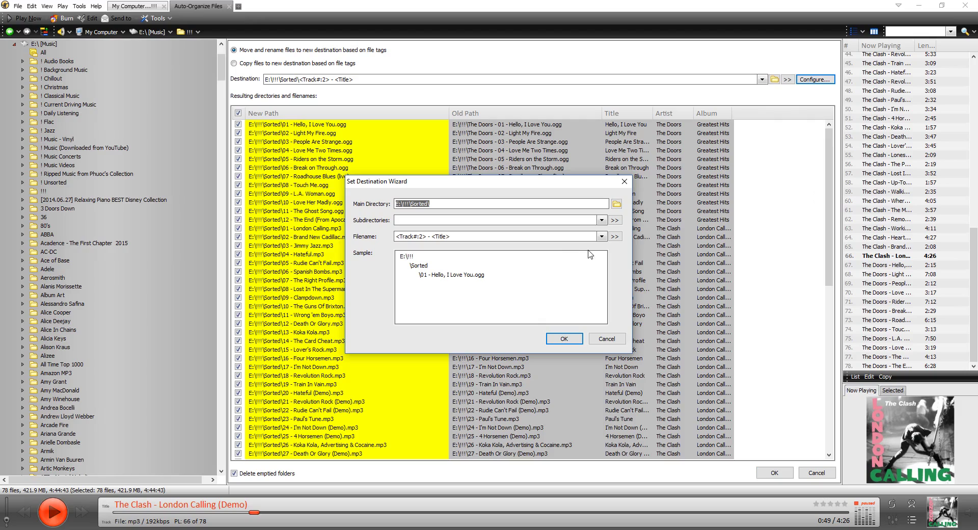
pyautogui.click(602, 236)
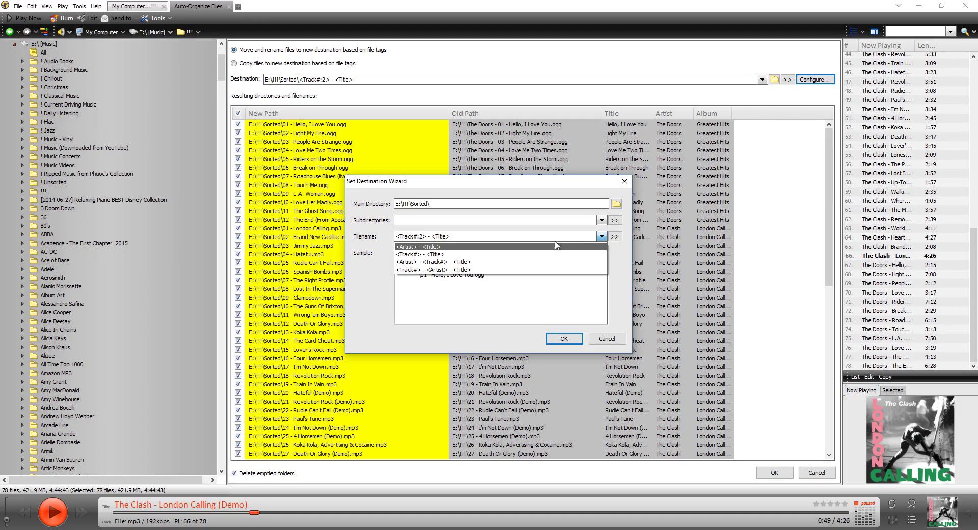
pyautogui.click(618, 262)
pyautogui.click(615, 236)
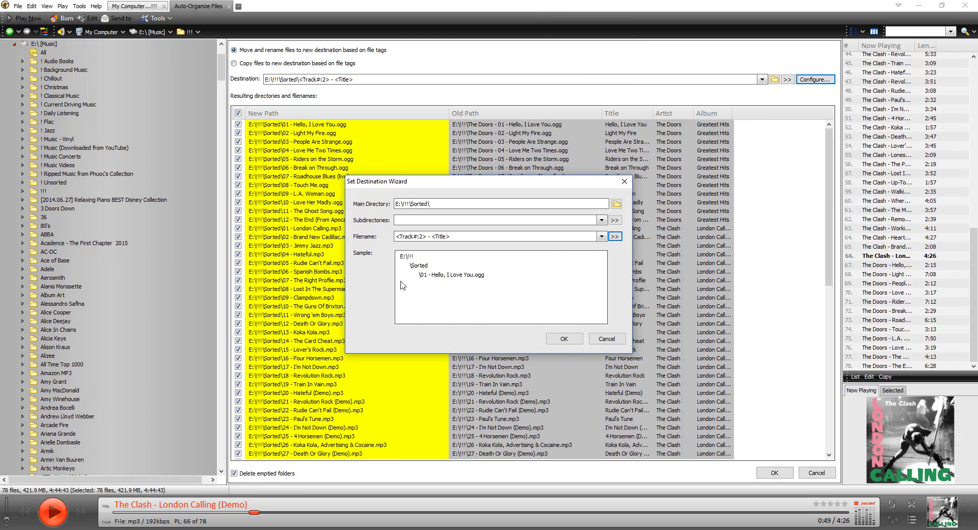
pyautogui.click(614, 238)
pyautogui.click(615, 238)
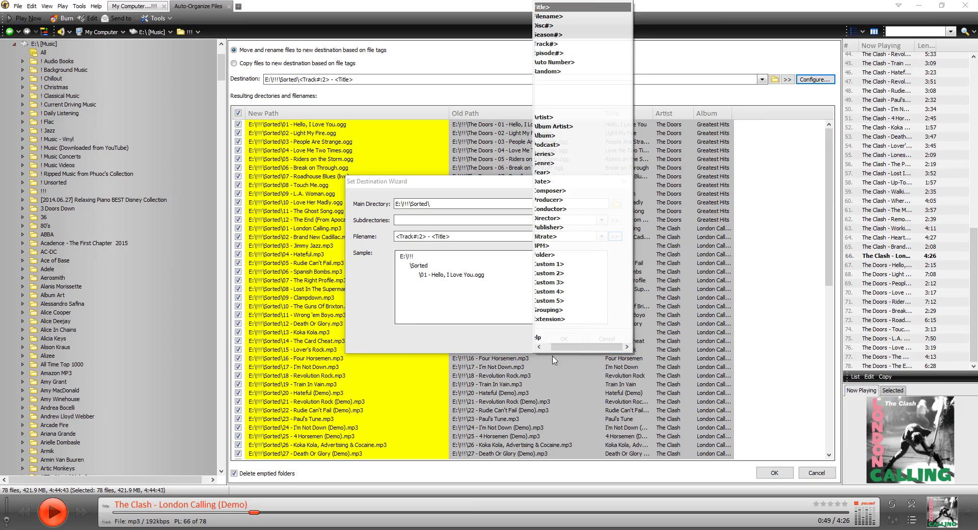
pyautogui.click(541, 346)
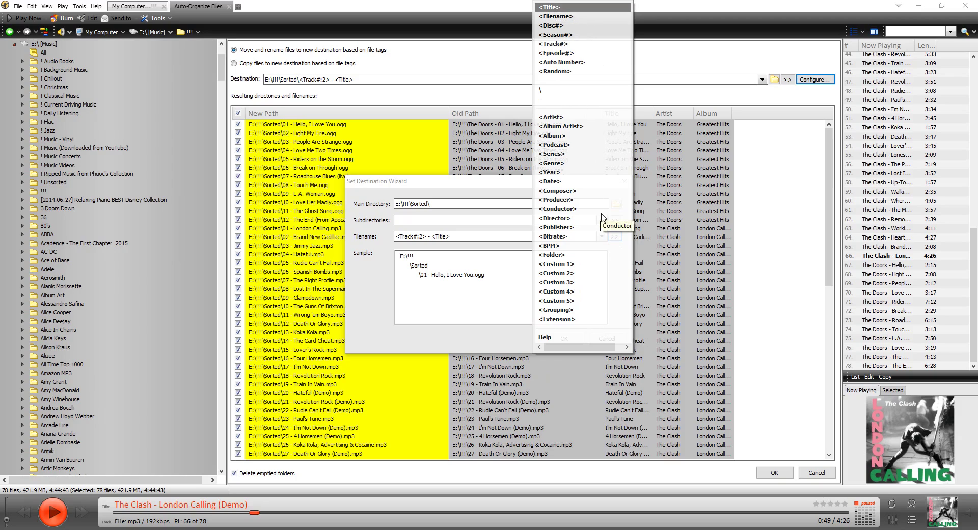
pyautogui.click(459, 333)
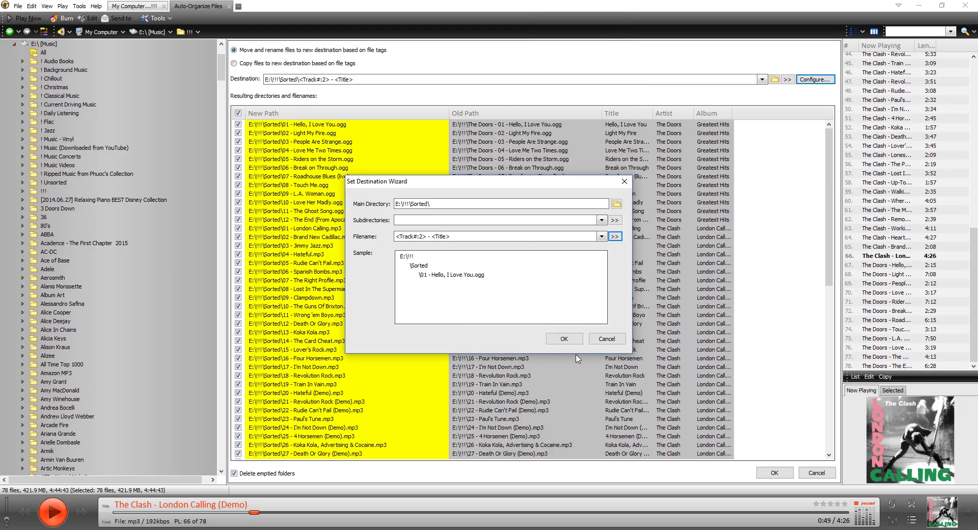
pyautogui.click(604, 339)
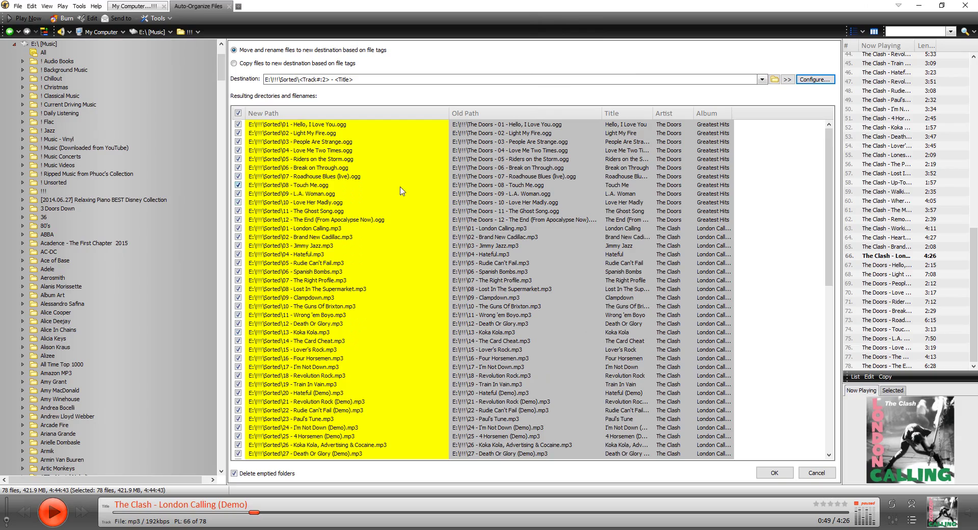
# Step: Add an <Artist>\ folder level before <Track#:2> in the destination path so tracks are grouped by artist
pyautogui.click(300, 79)
pyautogui.write('<')
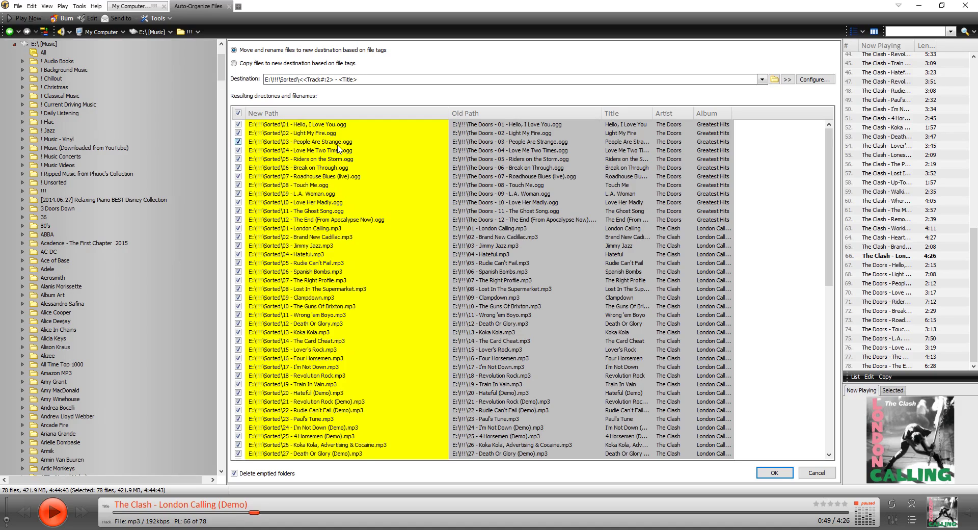
pyautogui.write('Artist')
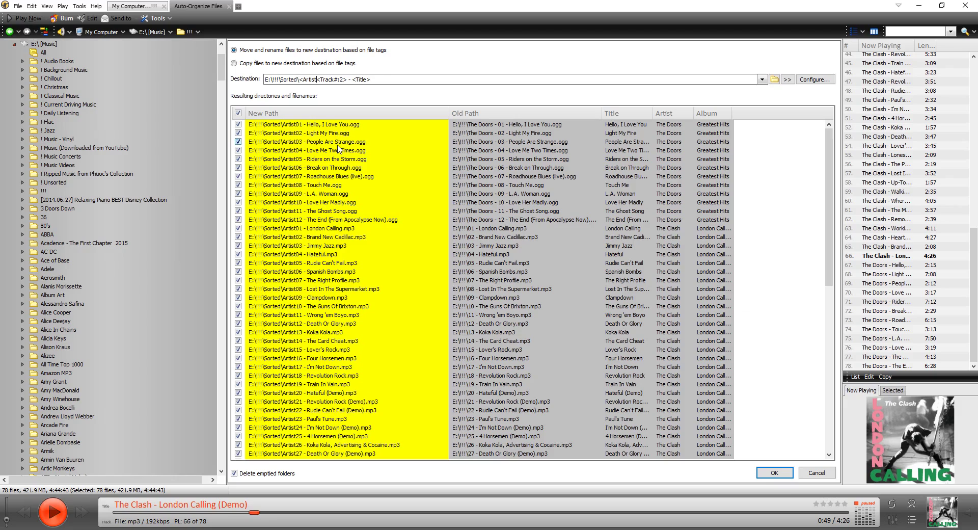
pyautogui.write('>')
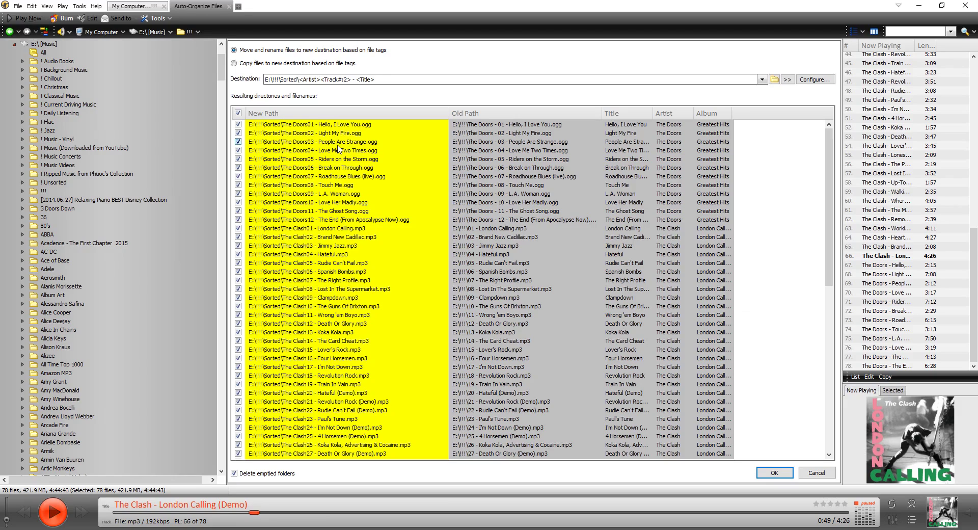
pyautogui.write('\\')
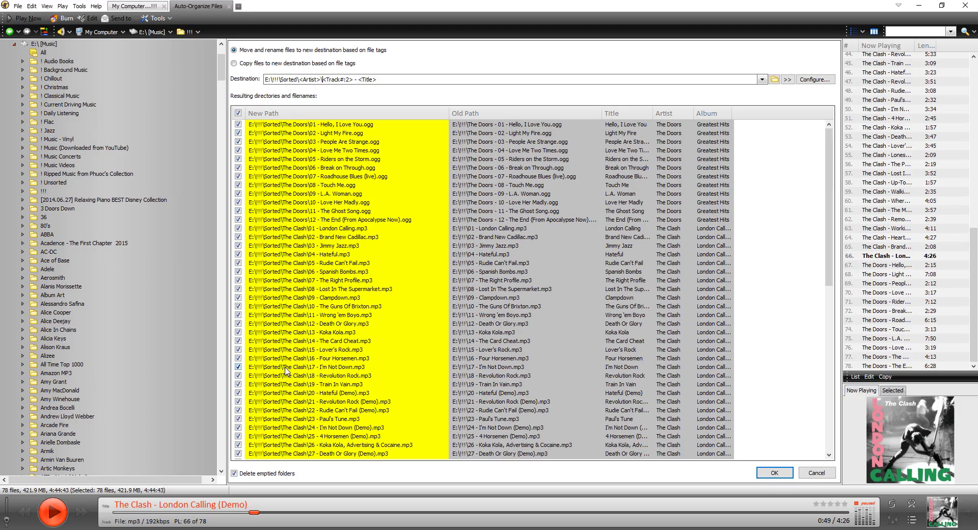
# Step: Review the remaining new paths and add an <Album>\ folder level between <Artist>\ and <Track#:2> in the destination
pyautogui.scroll(-11, 290, 332)
pyautogui.scroll(-2, 299, 390)
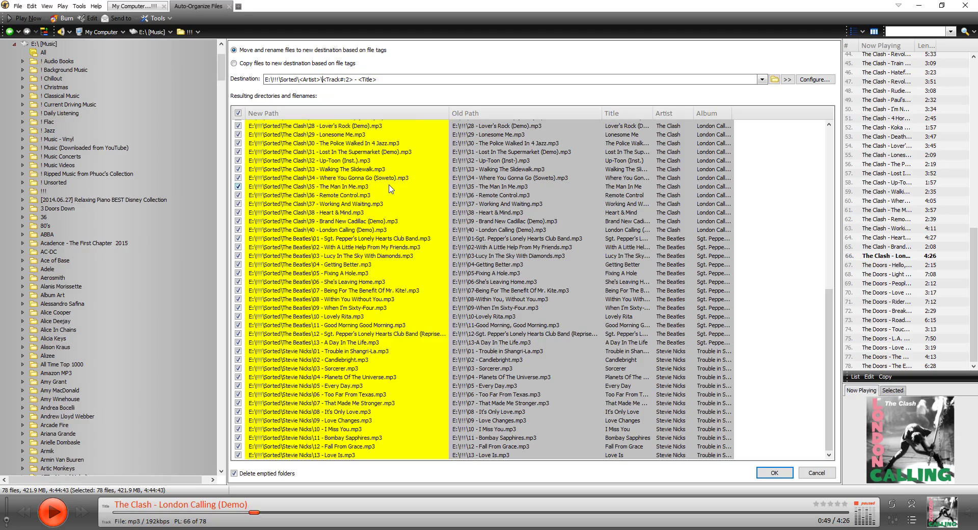
pyautogui.write('<Album')
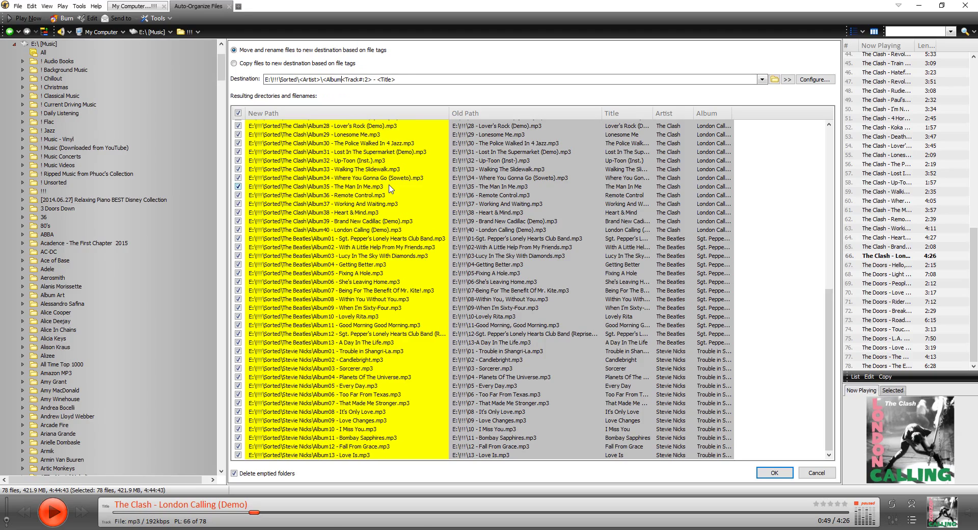
pyautogui.write('>')
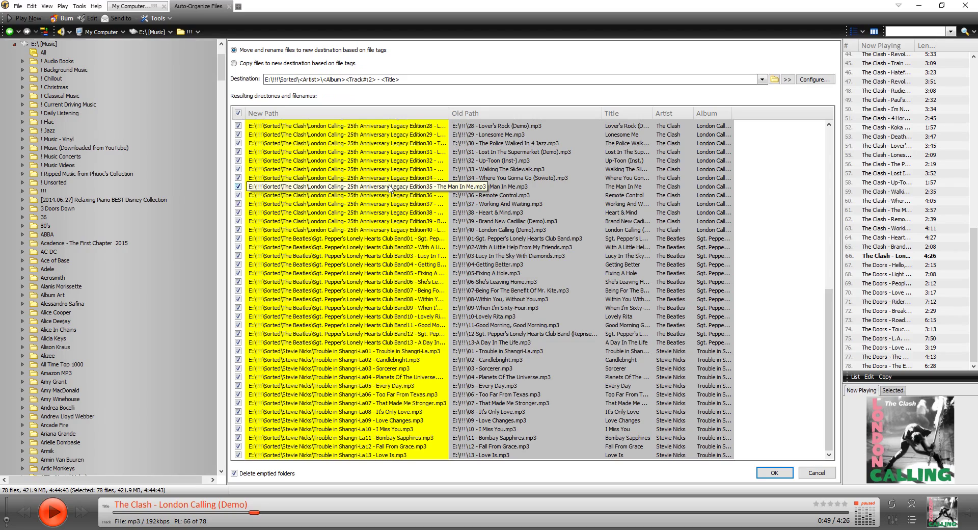
pyautogui.write('\\')
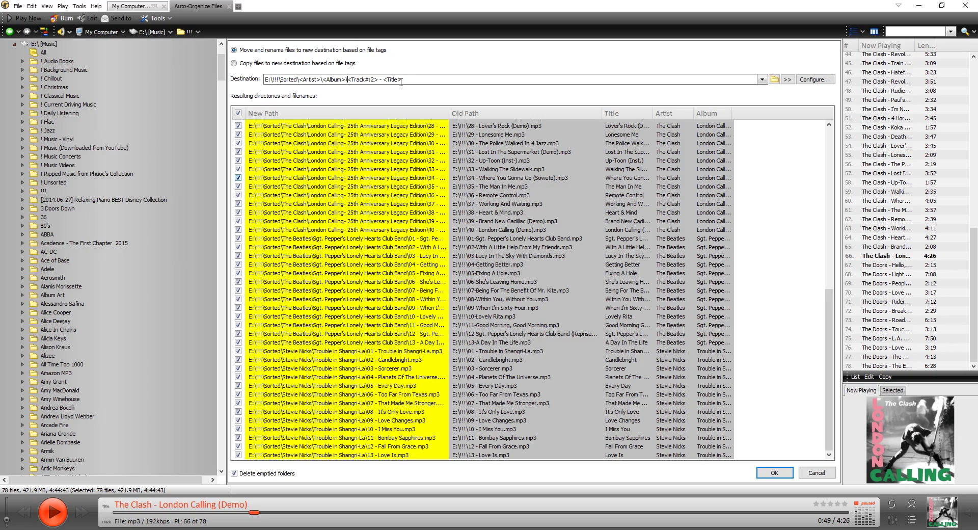
# Step: Try three-digit track numbers with <Track#:3> in the destination and check the resulting filenames
pyautogui.moveTo(378, 80); pyautogui.dragTo(347, 80)
pyautogui.click(369, 81)
pyautogui.press('BackSpace')
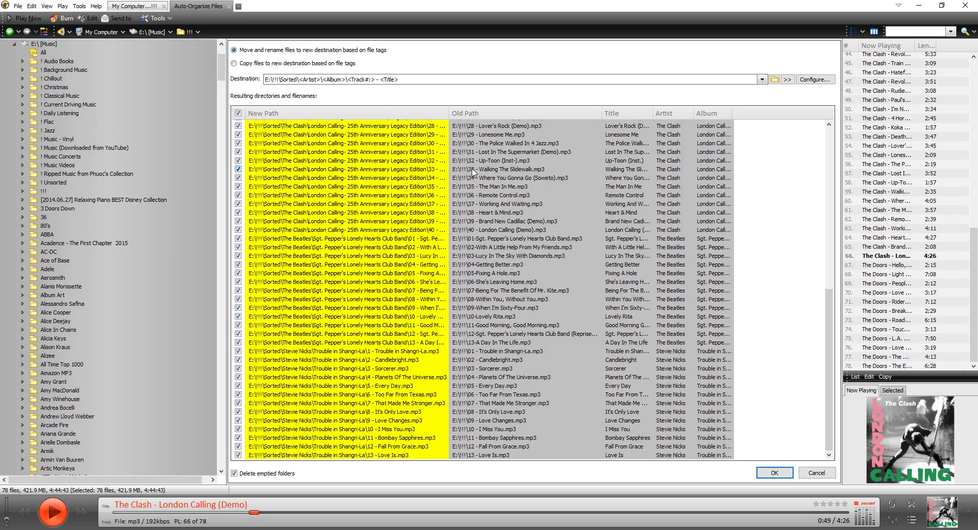
pyautogui.write('3')
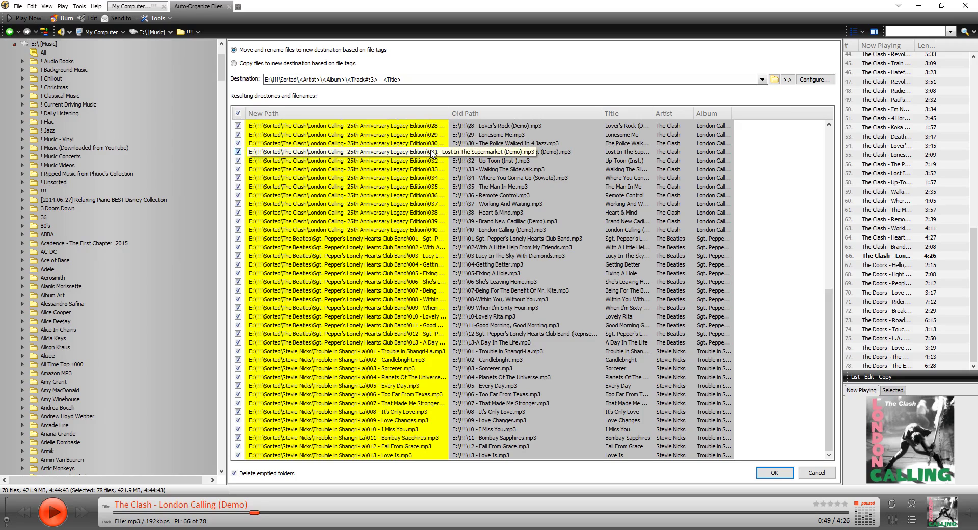
pyautogui.scroll(8, 432, 153)
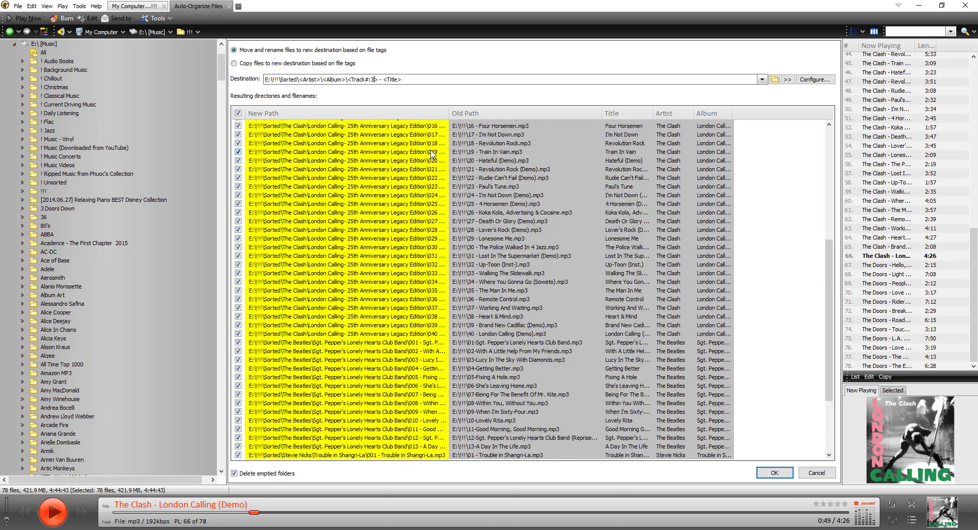
pyautogui.scroll(1, 431, 152)
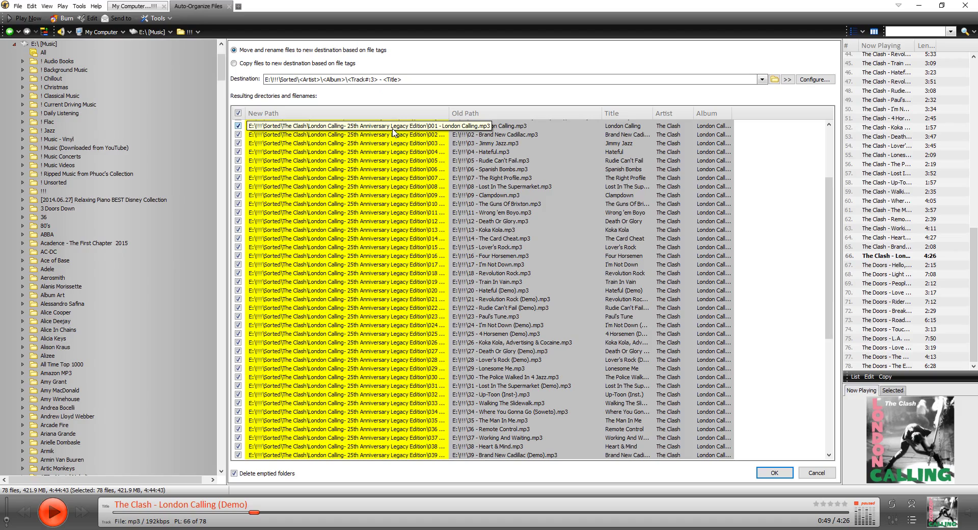
# Step: Restore two-digit track numbers with <Track#:2> in the destination and run the move and rename
pyautogui.press('BackSpace')
pyautogui.press('BackSpace')
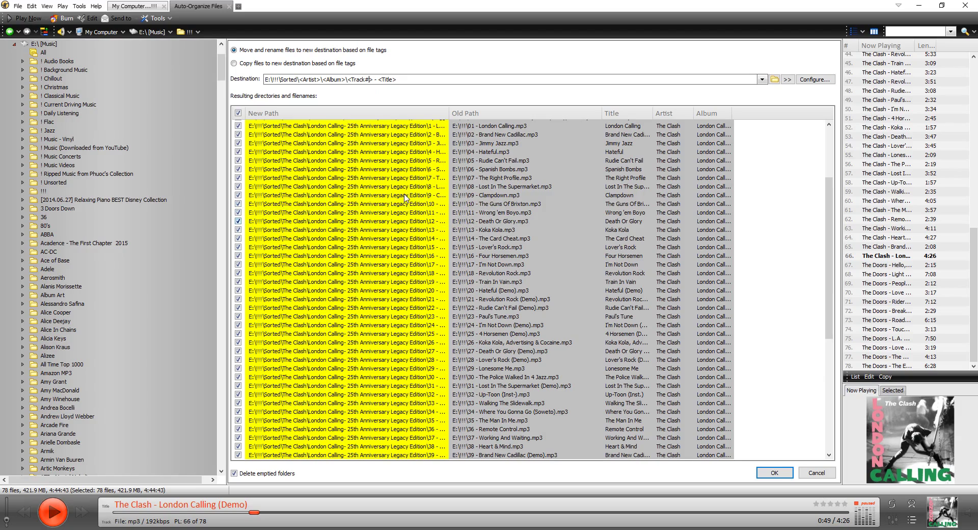
pyautogui.write(':')
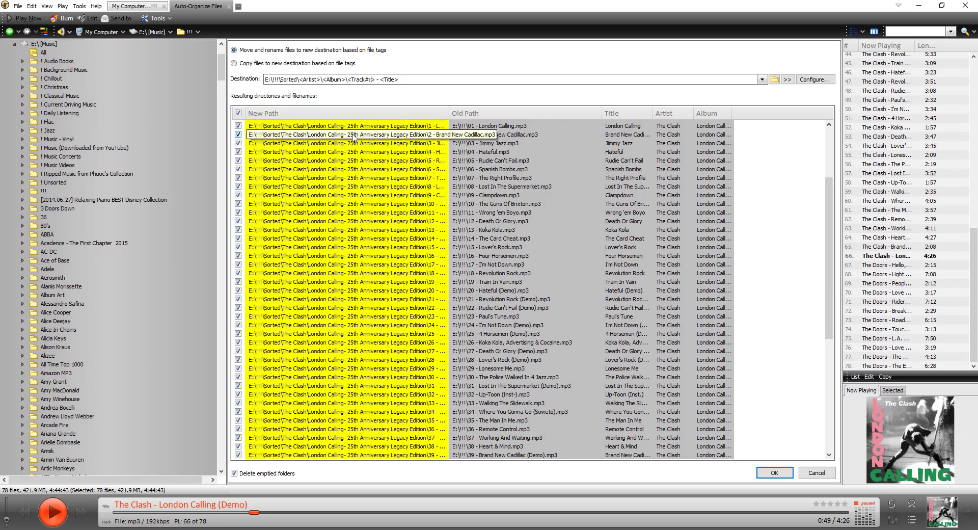
pyautogui.write('2')
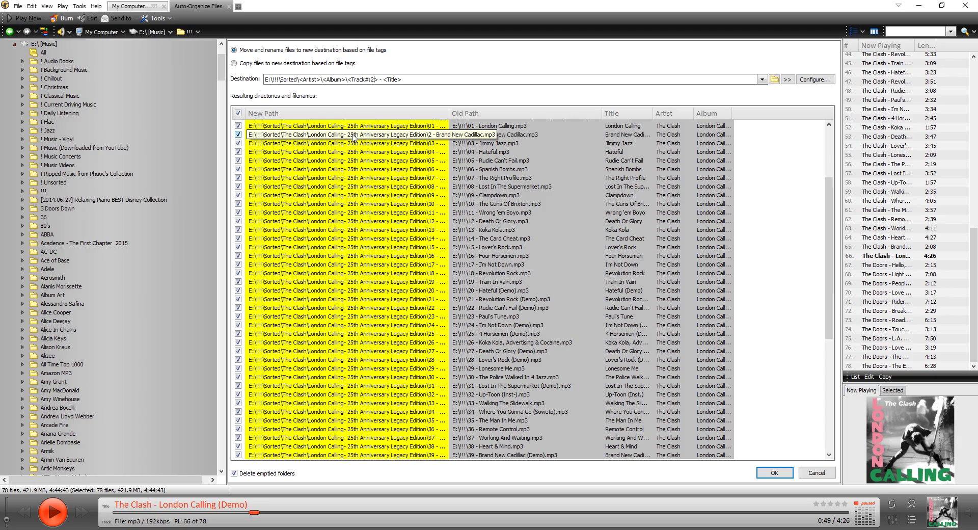
pyautogui.click(770, 474)
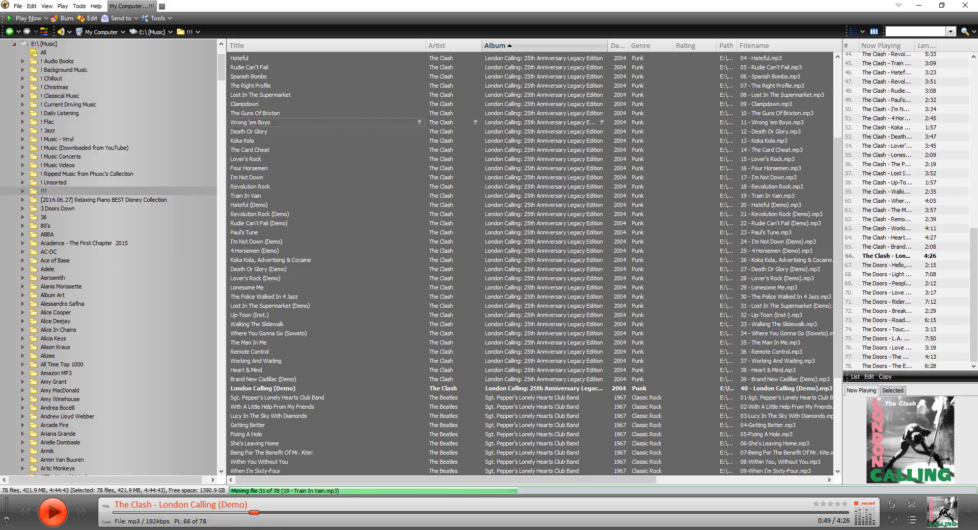
# Step: Switch to File Explorer and check the Sorted folder, the !!! folder and Stevie Nicks' Trouble in Shangri-La album folder
pyautogui.hotkey('alt', 'Tab')
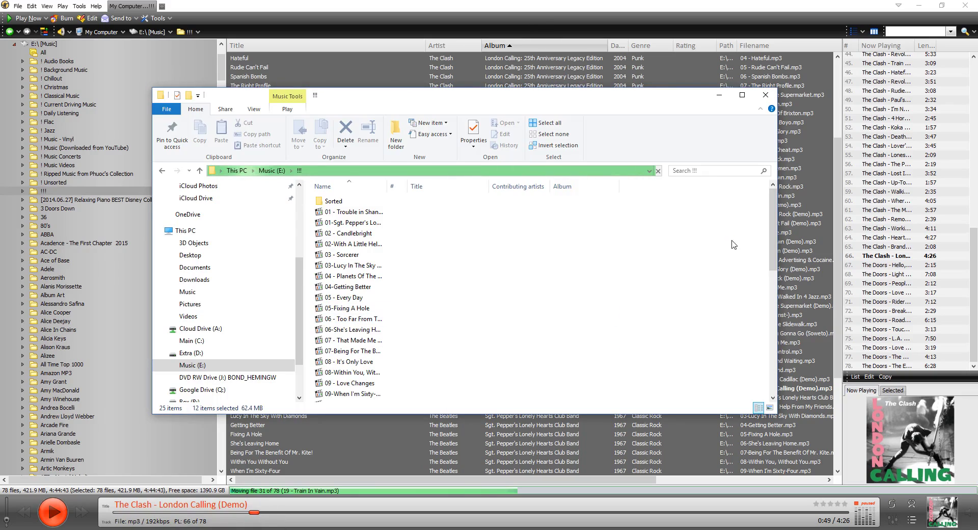
pyautogui.doubleClick(334, 201)
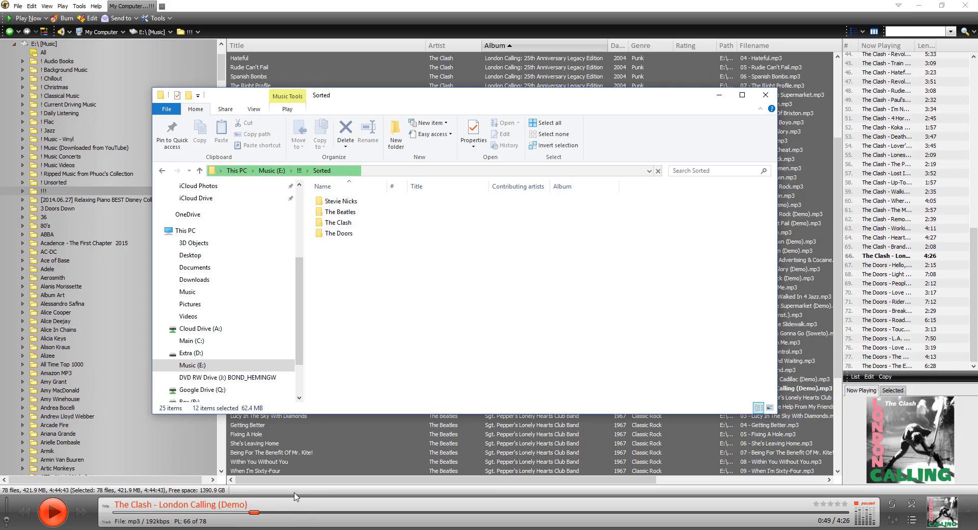
pyautogui.click(295, 495)
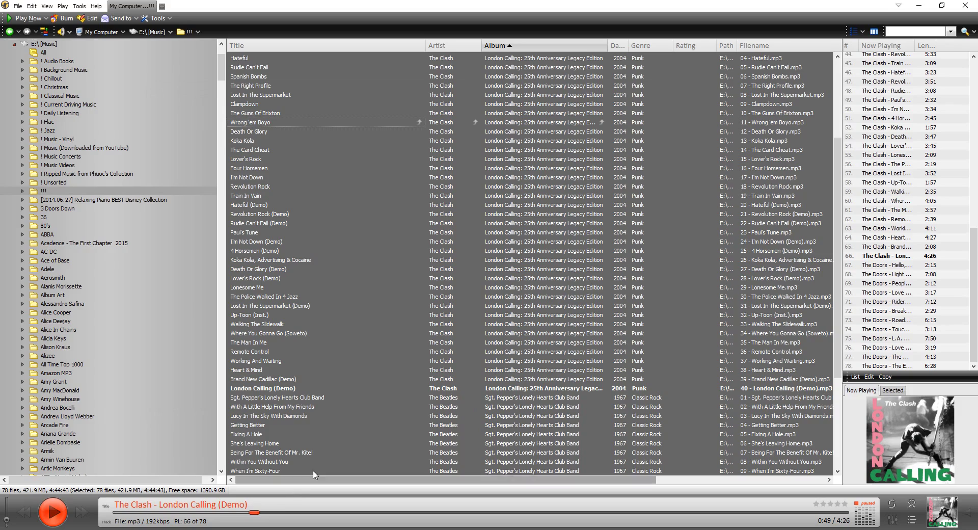
pyautogui.hotkey('alt', 'Tab')
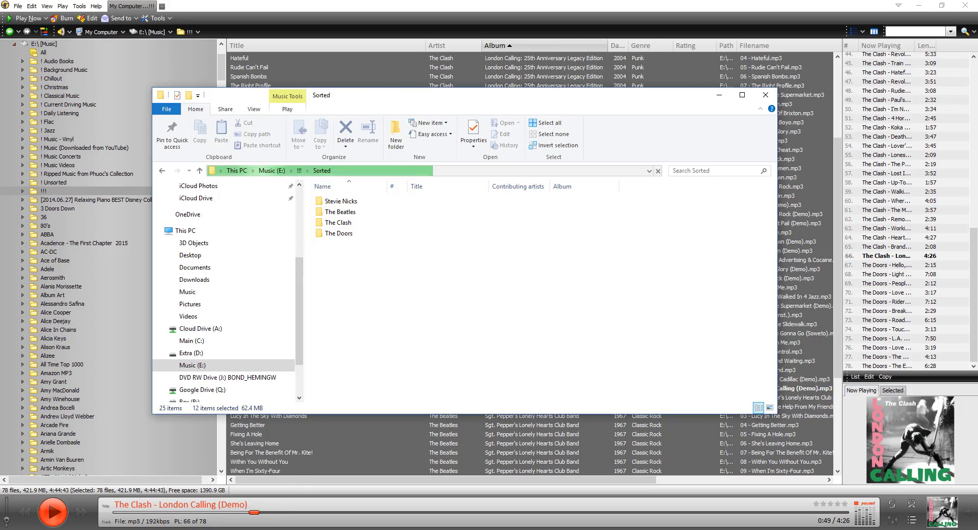
pyautogui.click(299, 171)
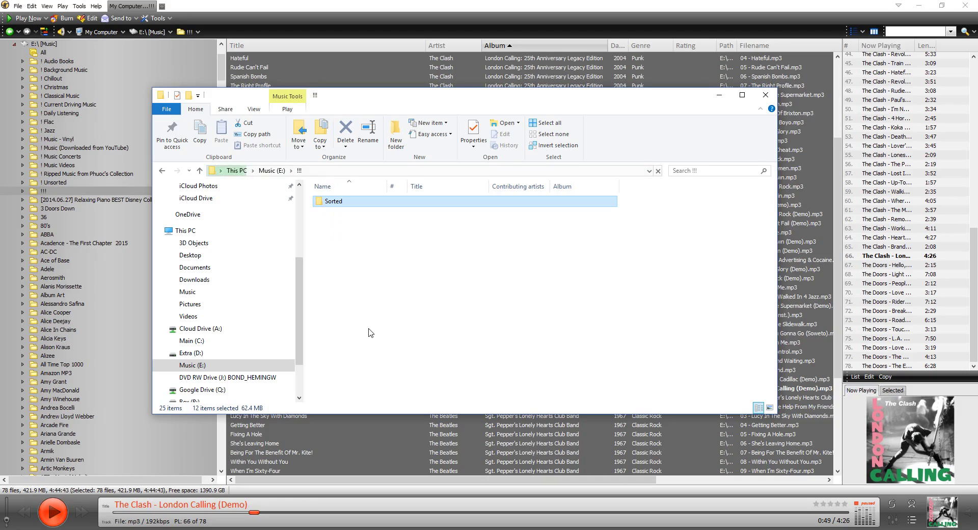
pyautogui.doubleClick(335, 203)
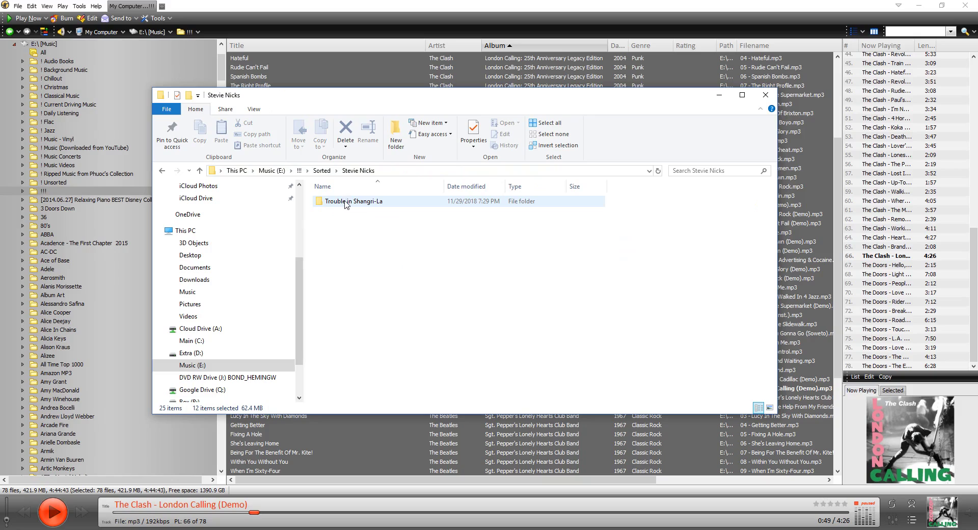
pyautogui.doubleClick(346, 202)
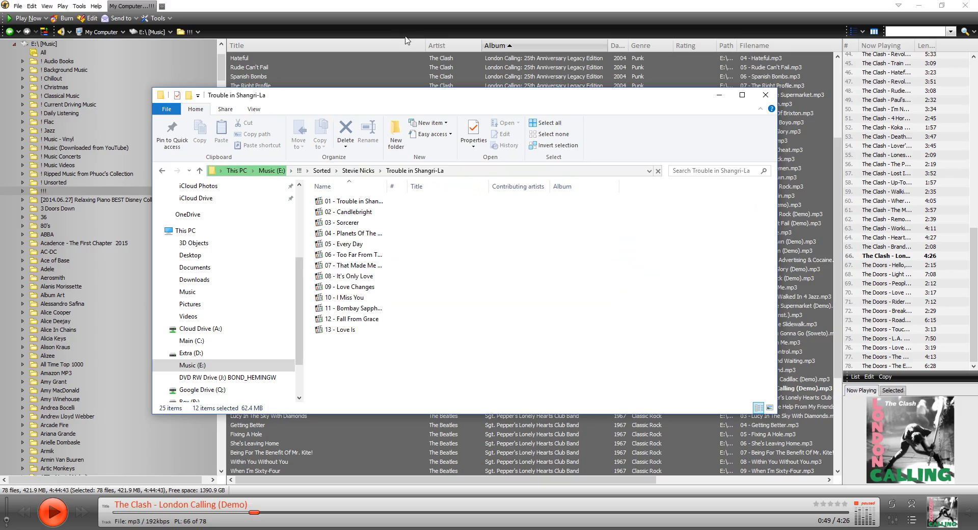
# Step: Return to MediaMonkey, reopen Auto-Organize Files for the selected tracks, prefix the <Album> folder level with "<Artist> - " and run the renaming
pyautogui.click(392, 21)
pyautogui.rightClick(377, 87)
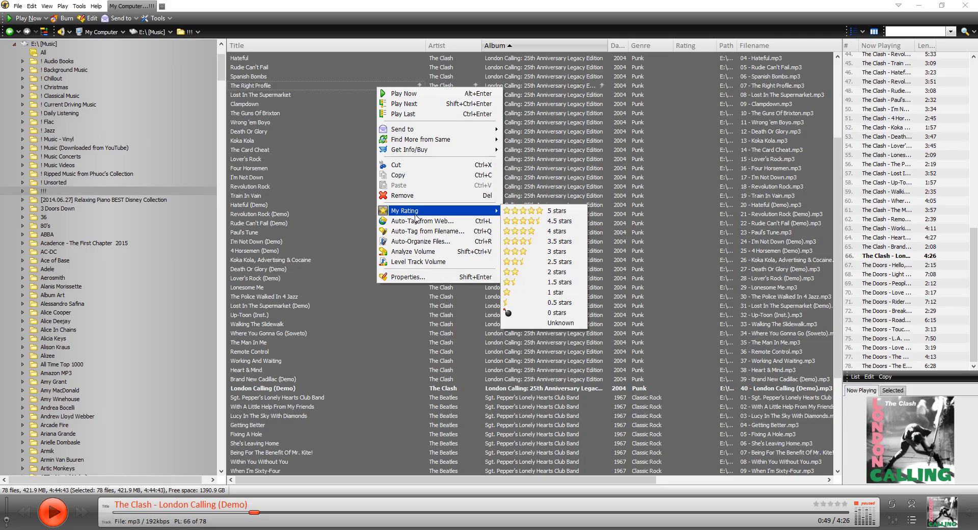
pyautogui.click(420, 241)
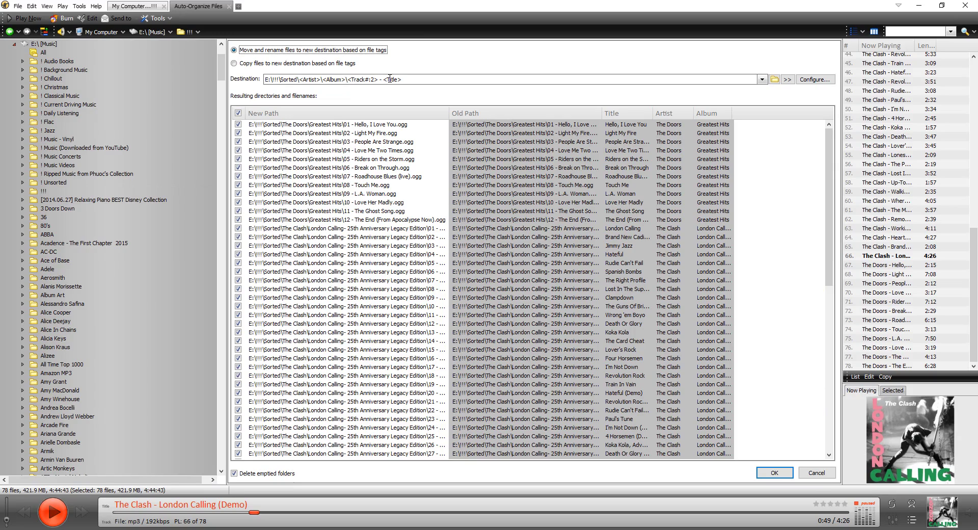
pyautogui.click(322, 80)
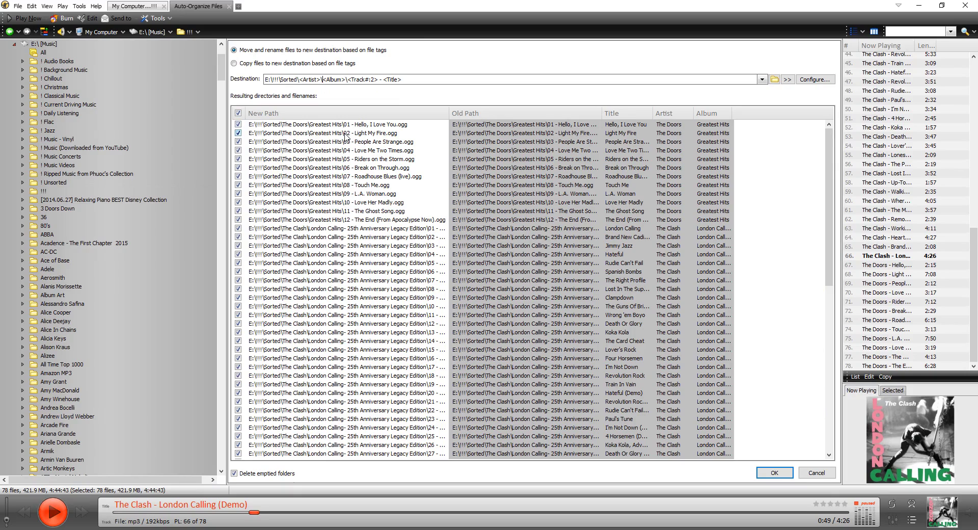
pyautogui.write('<Artist')
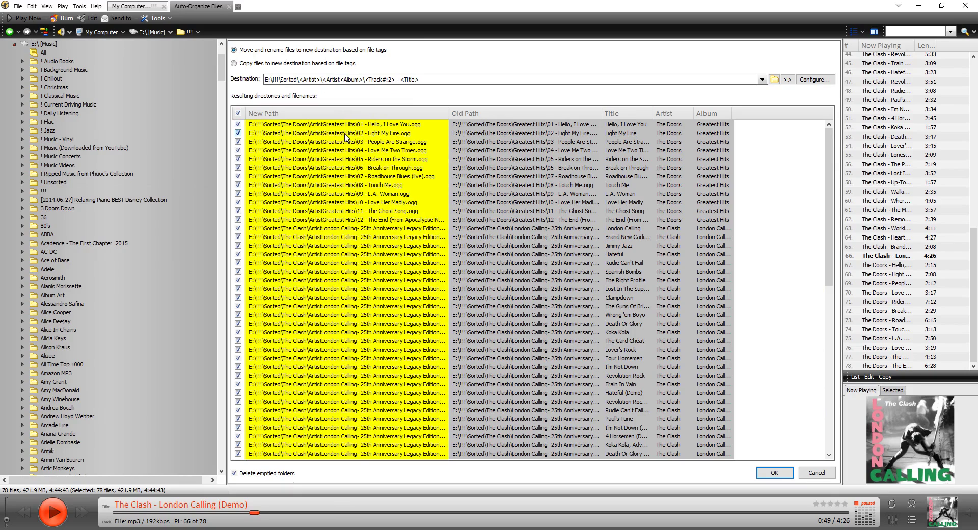
pyautogui.write('> -')
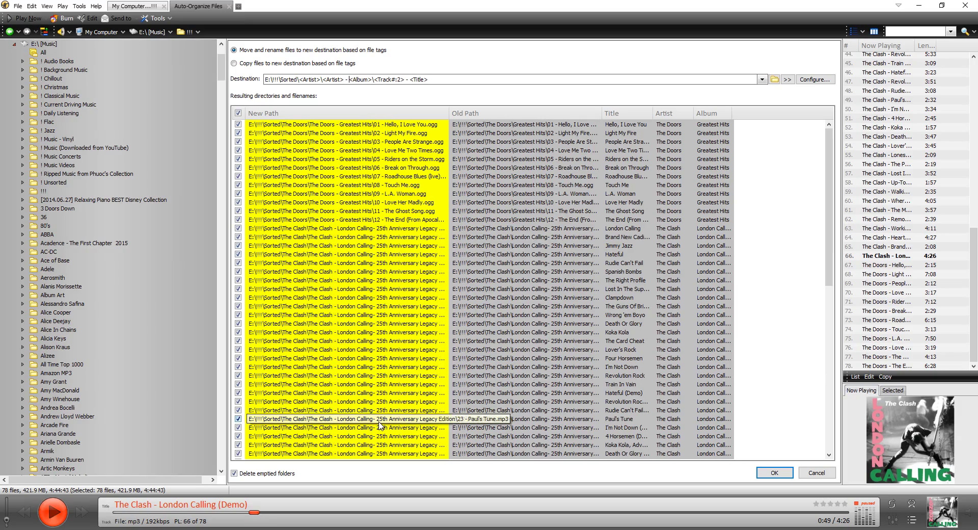
pyautogui.click(773, 473)
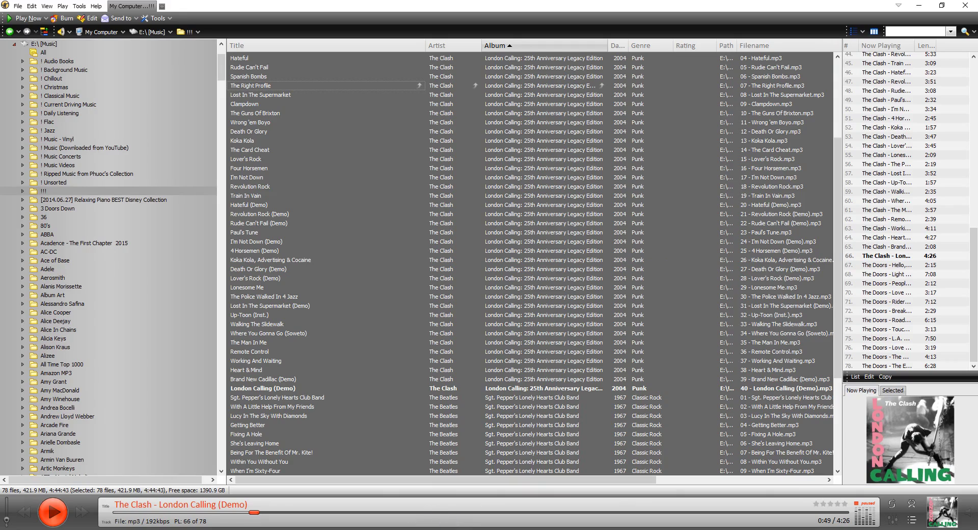
# Step: Switch to File Explorer and check the album folder names inside the Stevie Nicks and The Beatles folders
pyautogui.hotkey('alt', 'Tab')
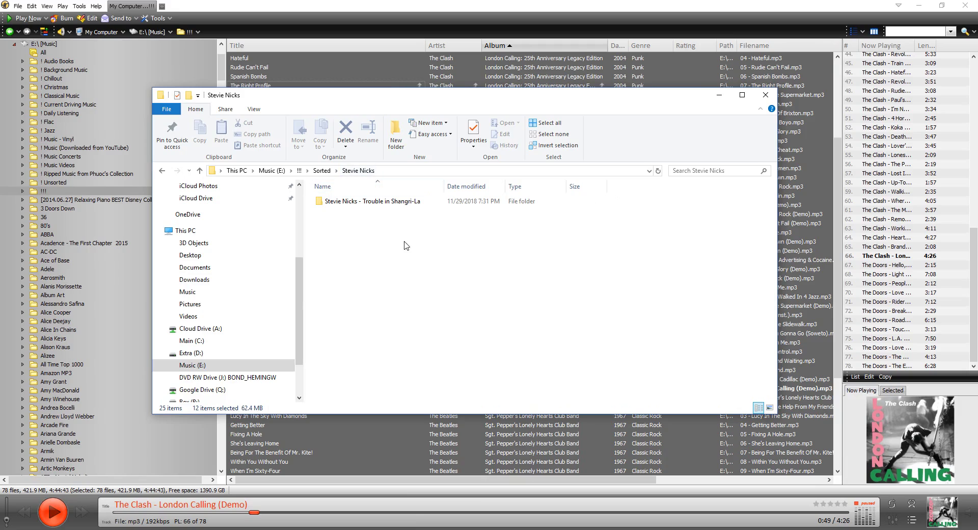
pyautogui.click(329, 173)
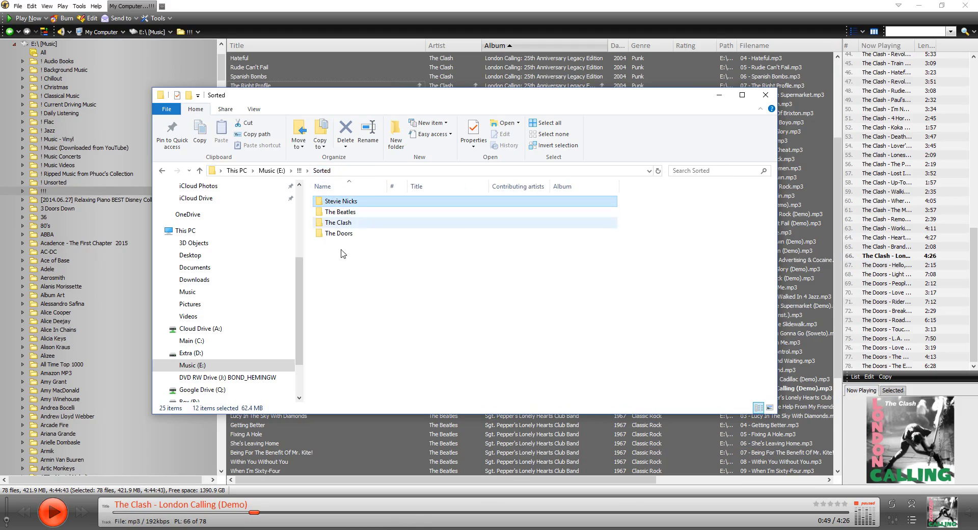
pyautogui.doubleClick(333, 212)
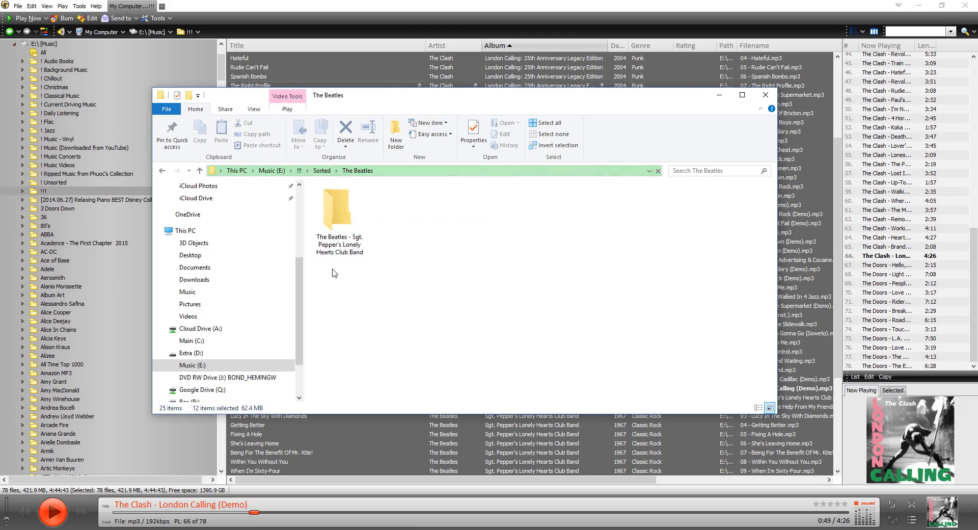
# Step: Show The Beatles folder in Details view and widen its Name column to fit the full album folder name
pyautogui.rightClick(461, 230)
pyautogui.moveTo(498, 243)
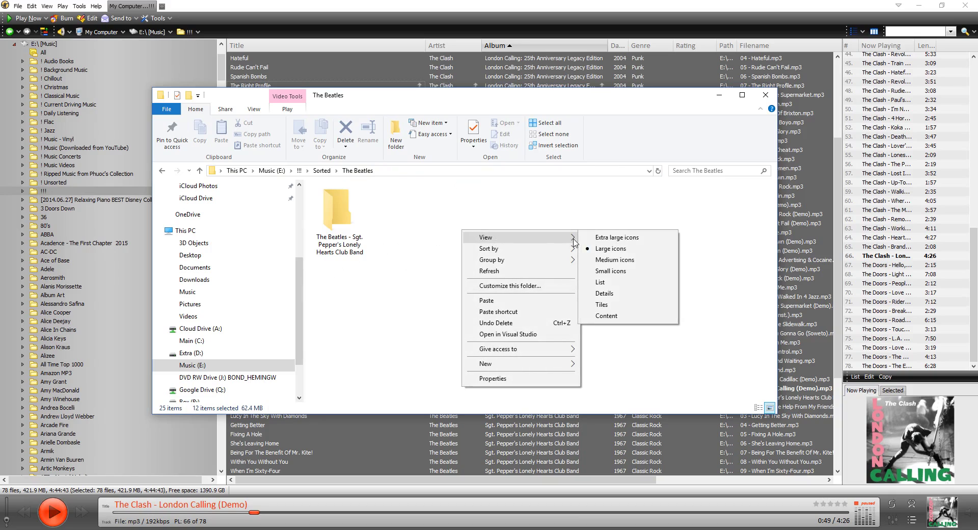
pyautogui.click(604, 293)
pyautogui.moveTo(390, 185); pyautogui.dragTo(511, 186)
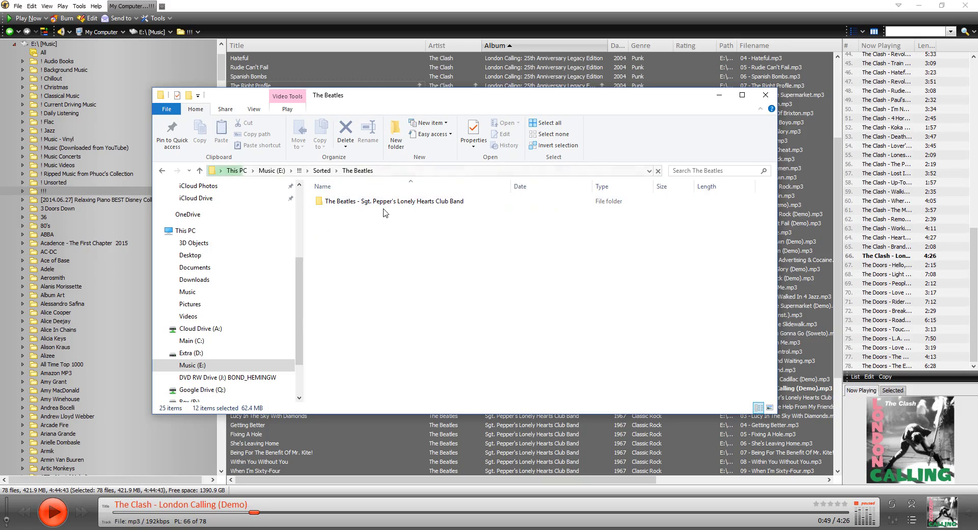
# Step: Check the album folder names inside the Stevie Nicks and The Doors folders under Sorted
pyautogui.doubleClick(330, 202)
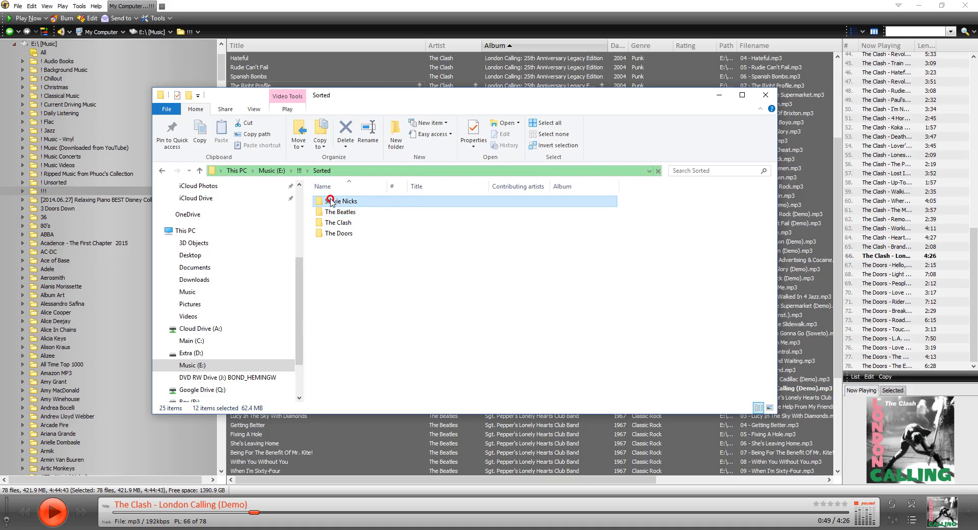
pyautogui.press('BackSpace')
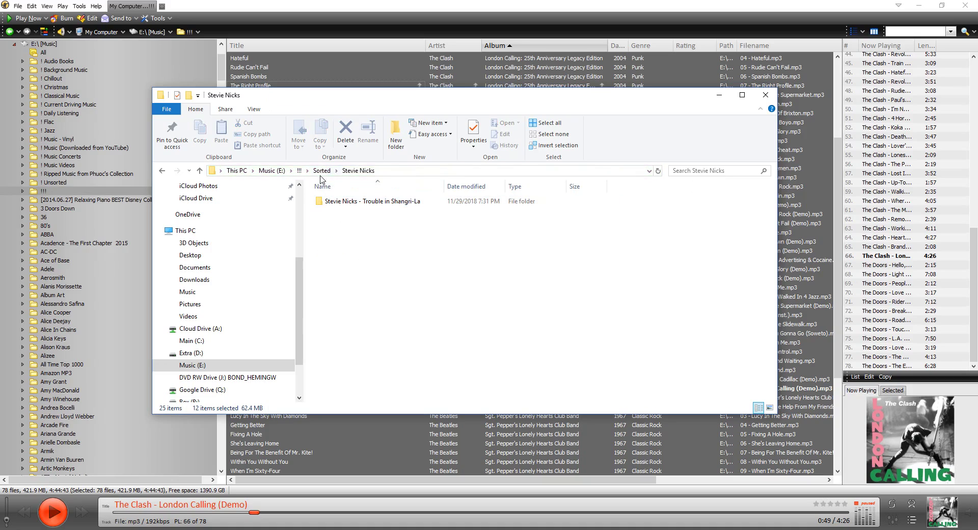
pyautogui.doubleClick(339, 234)
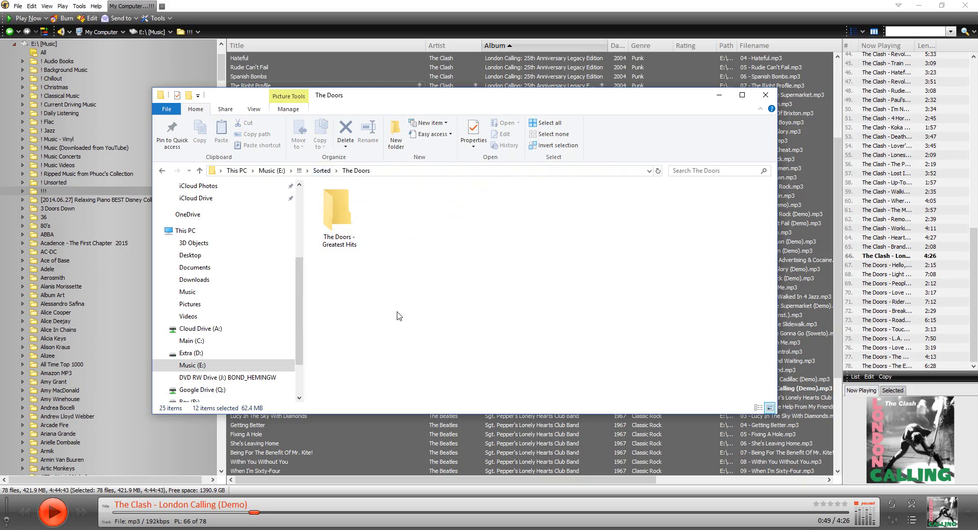
# Step: Show The Doors folder in Details view with the Name column wide enough for the full album folder name, and return to MediaMonkey
pyautogui.rightClick(435, 237)
pyautogui.moveTo(447, 243)
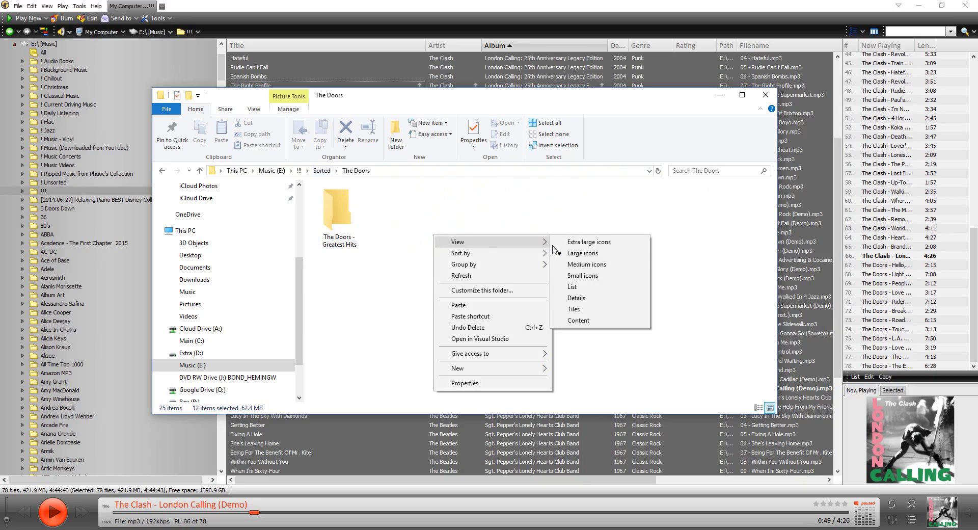
pyautogui.click(577, 298)
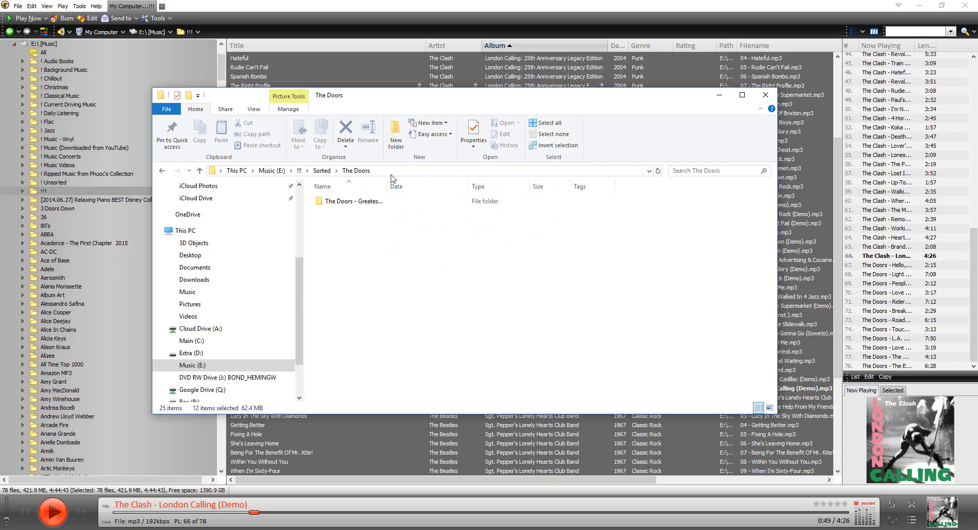
pyautogui.moveTo(386, 182); pyautogui.dragTo(461, 185)
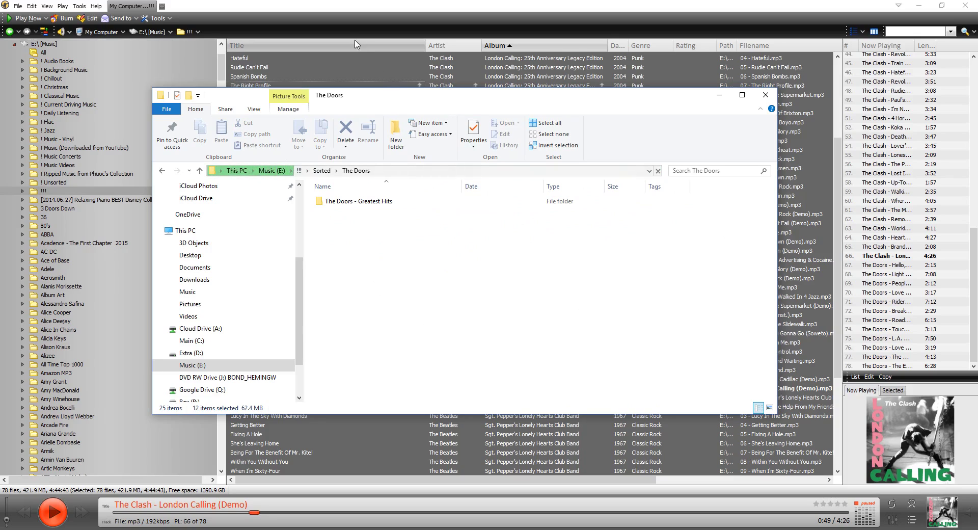
pyautogui.click(353, 20)
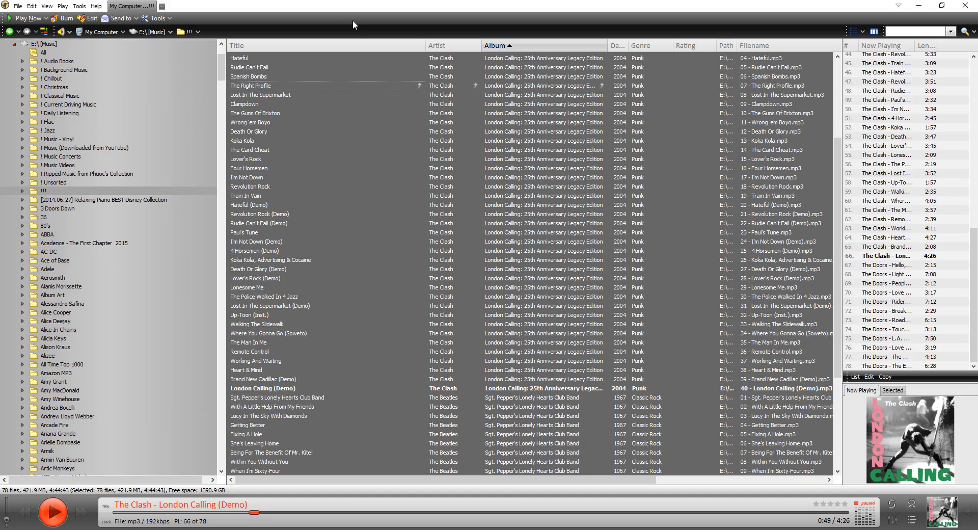